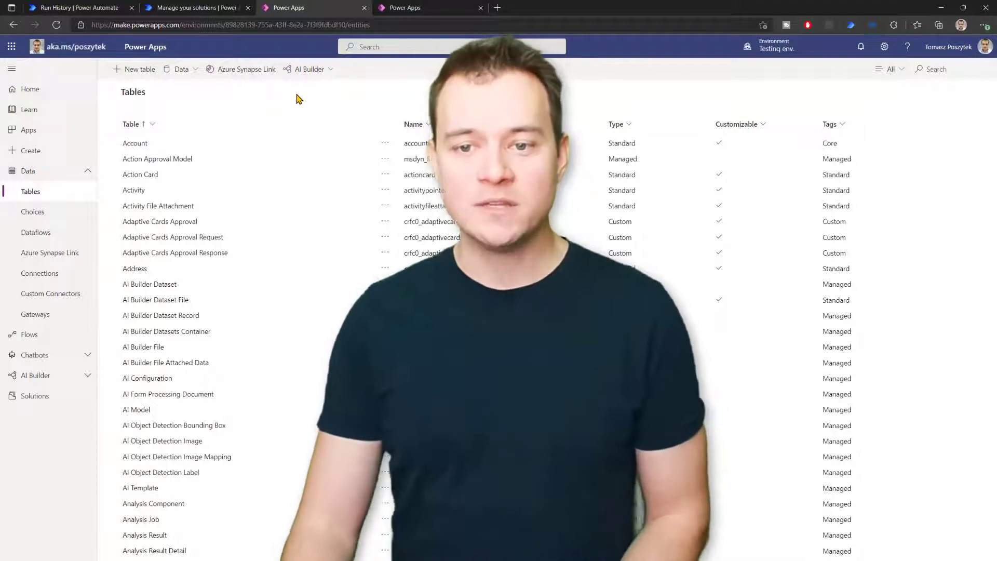
Switch from the Power Apps tables to the Power Automate cloud flows tab
left_click(80, 12)
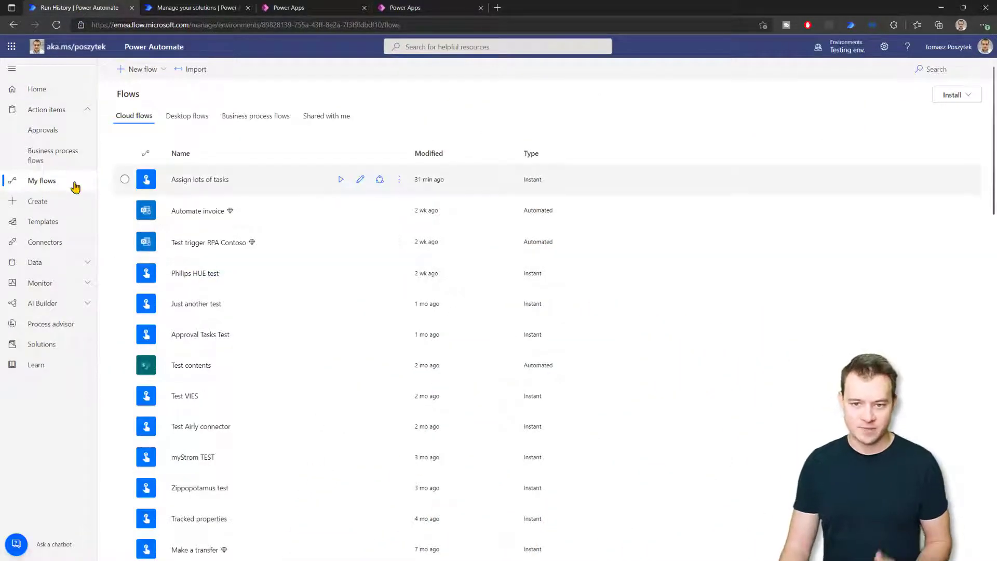
Open 'Reassignment test 2' from received Approvals, preview the Reassign response, then close it unanswered
left_click(53, 131)
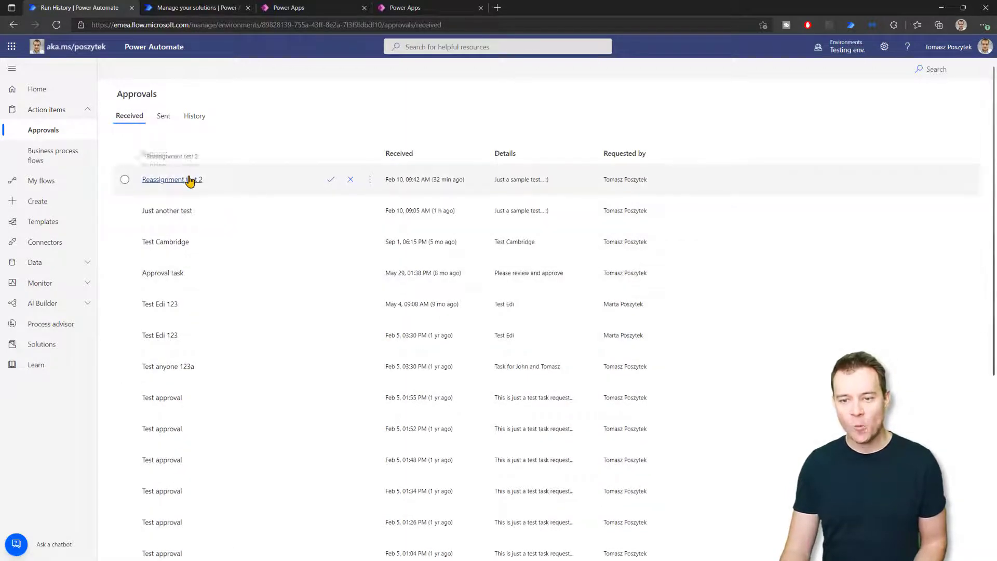
left_click(190, 179)
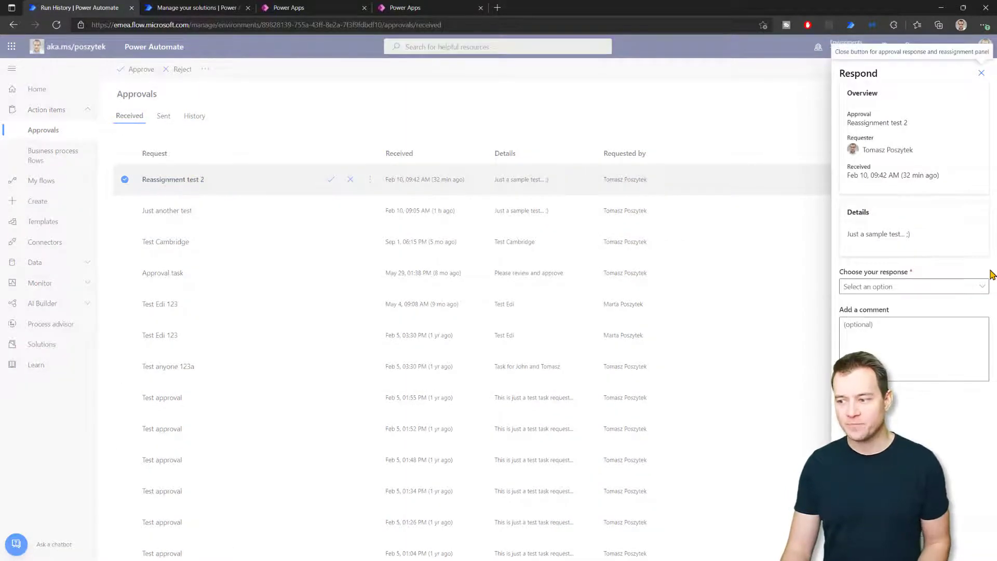
left_click(951, 287)
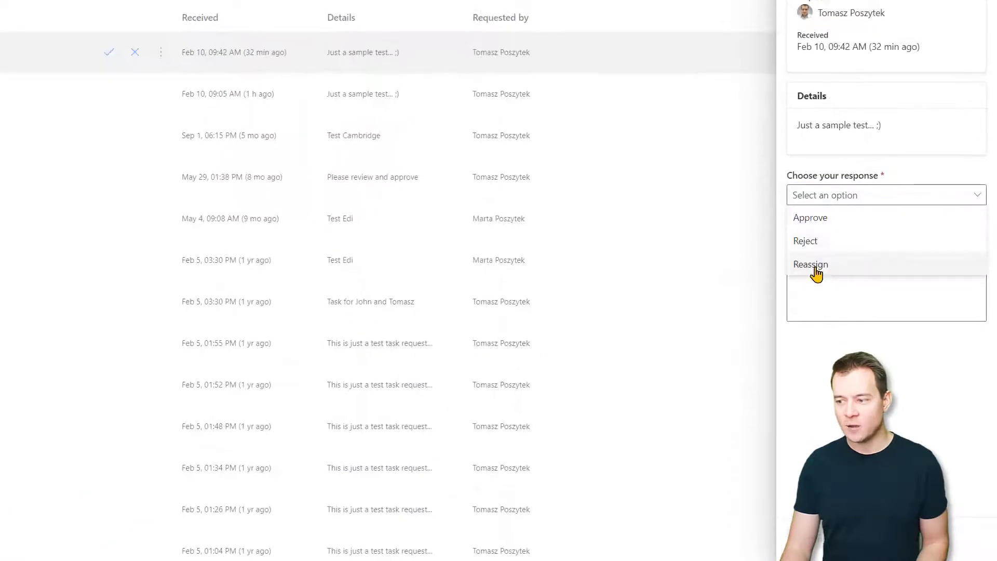
left_click(815, 274)
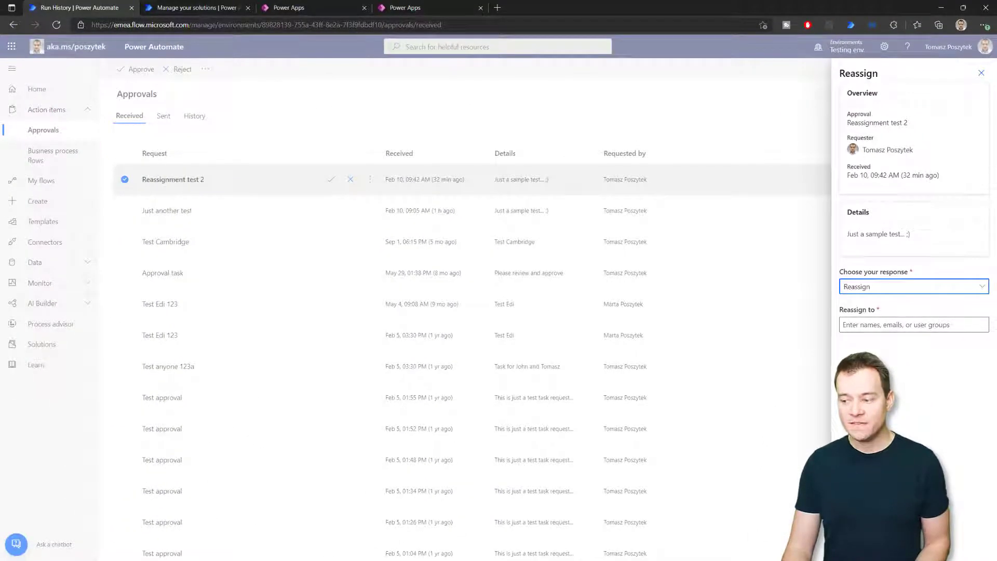
key("Escape")
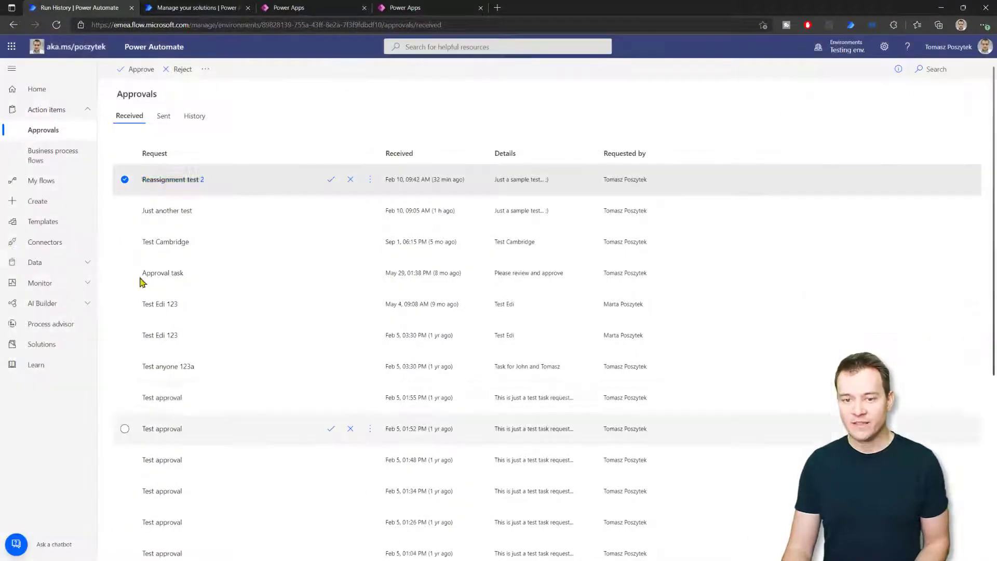
Edit 'Assign lots of tasks' and show the approval action's Enable reassignment choices
left_click(35, 185)
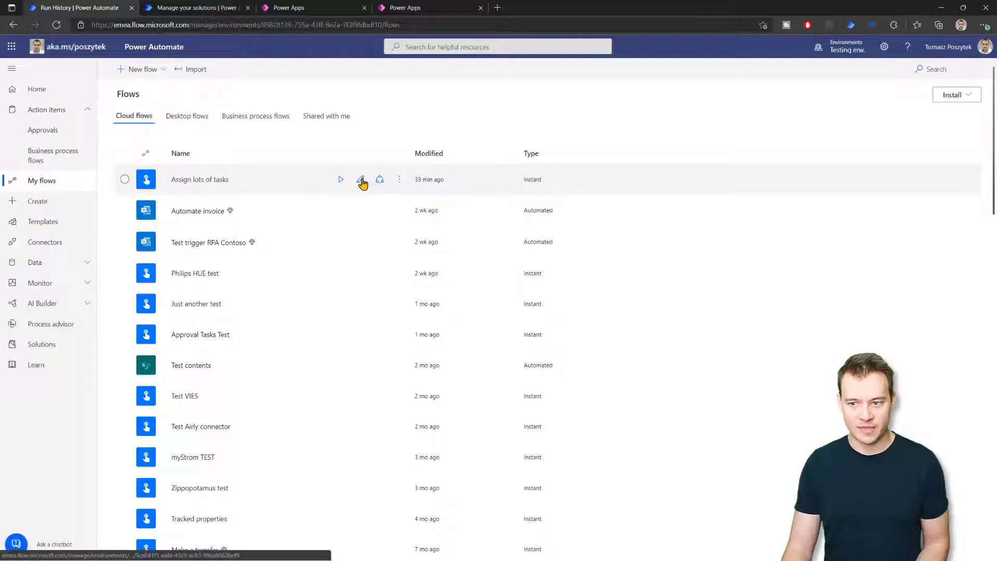
left_click(358, 180)
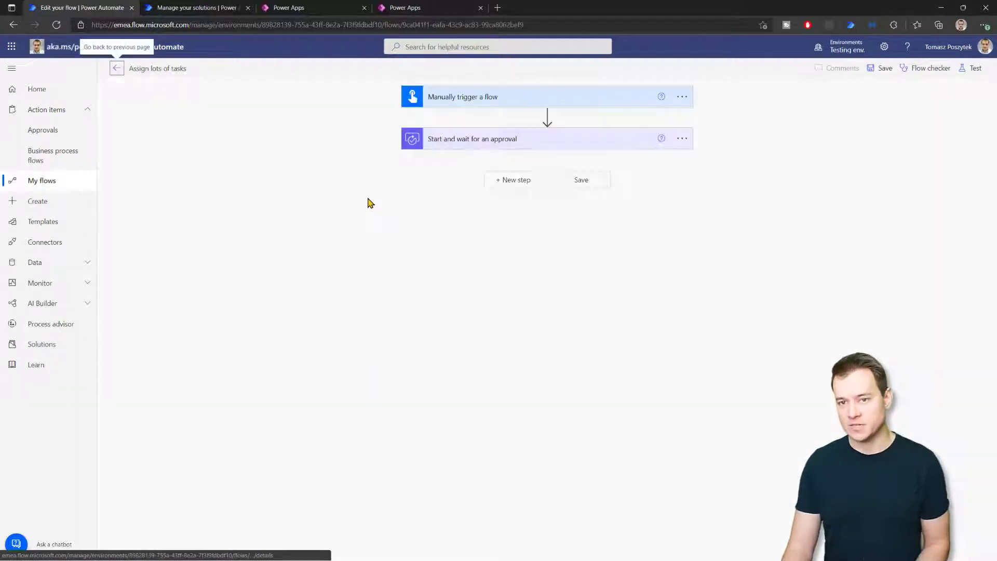
left_click(476, 140)
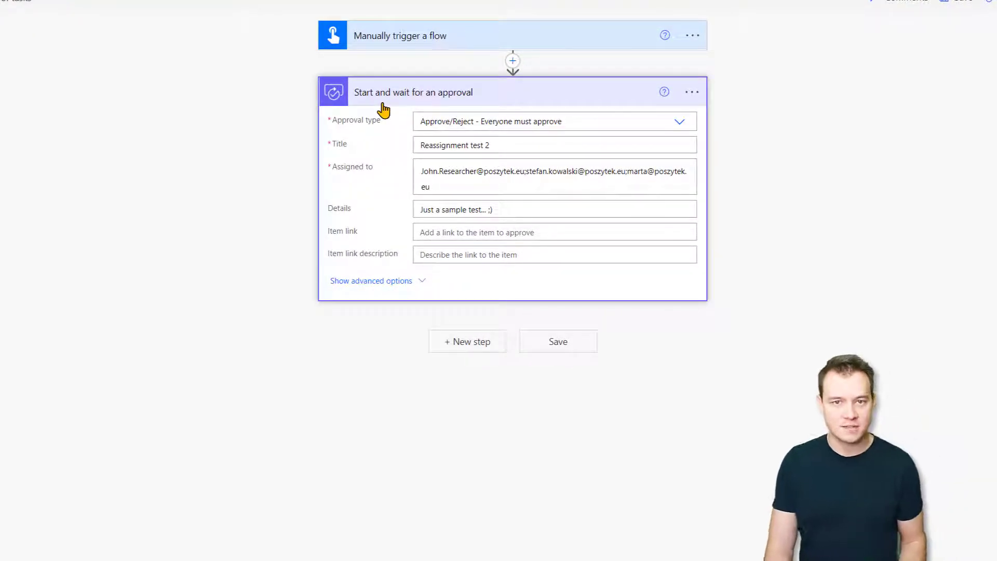
left_click(386, 282)
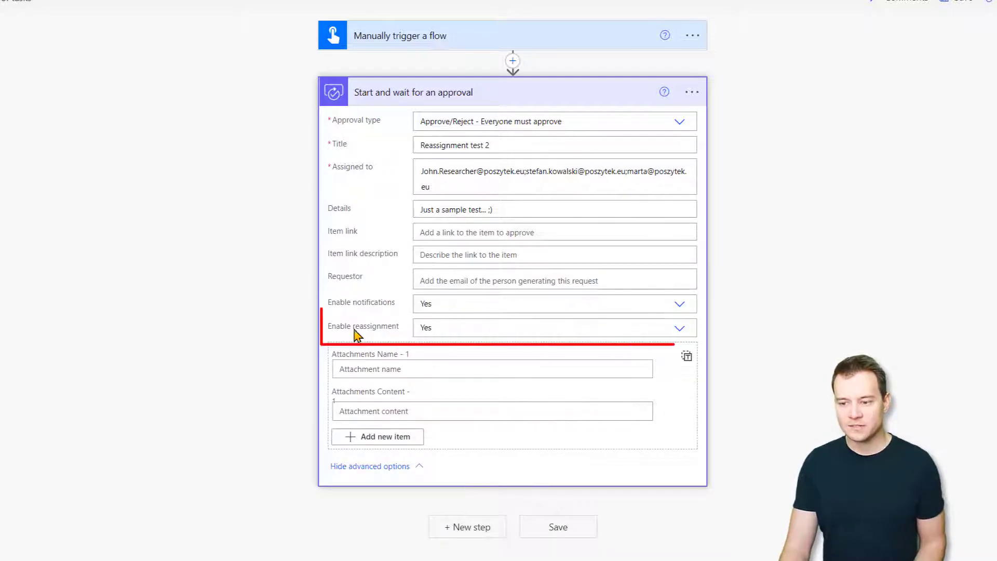
left_click(678, 332)
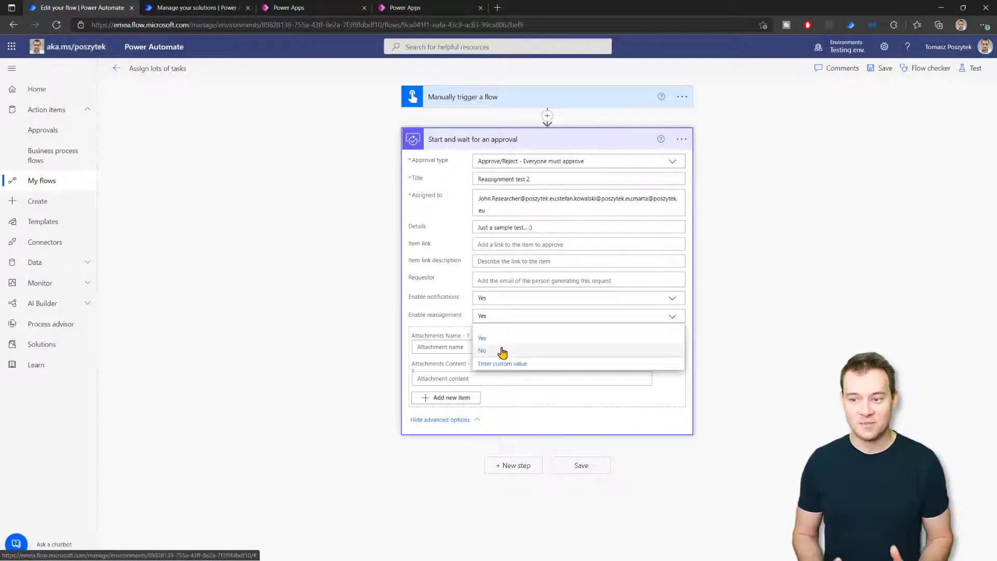
Keep reassignment at Yes and retitle the approval 'Reassignment test 3'
left_click(249, 279)
left_click(555, 178)
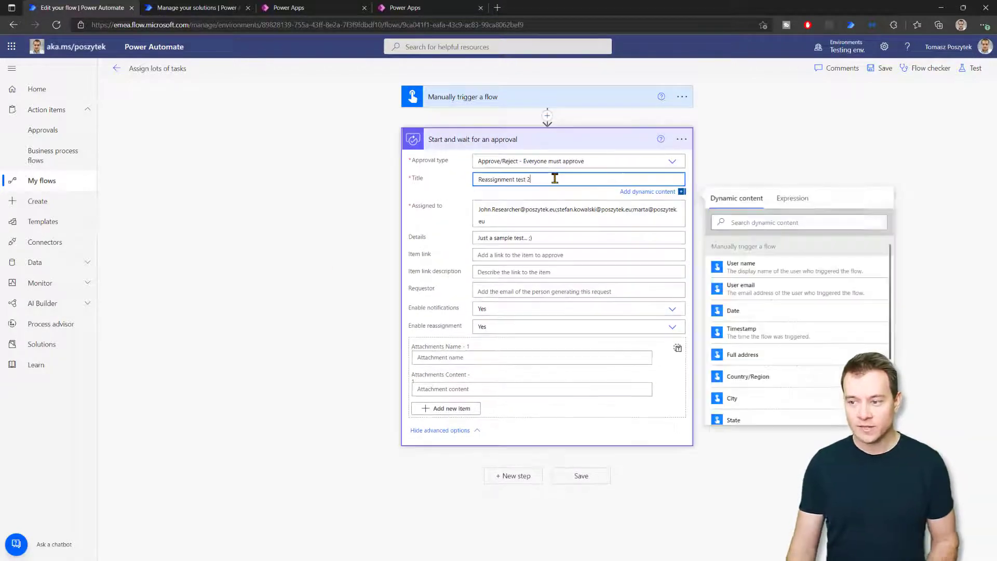
key("BackSpace")
key("BackSpace")
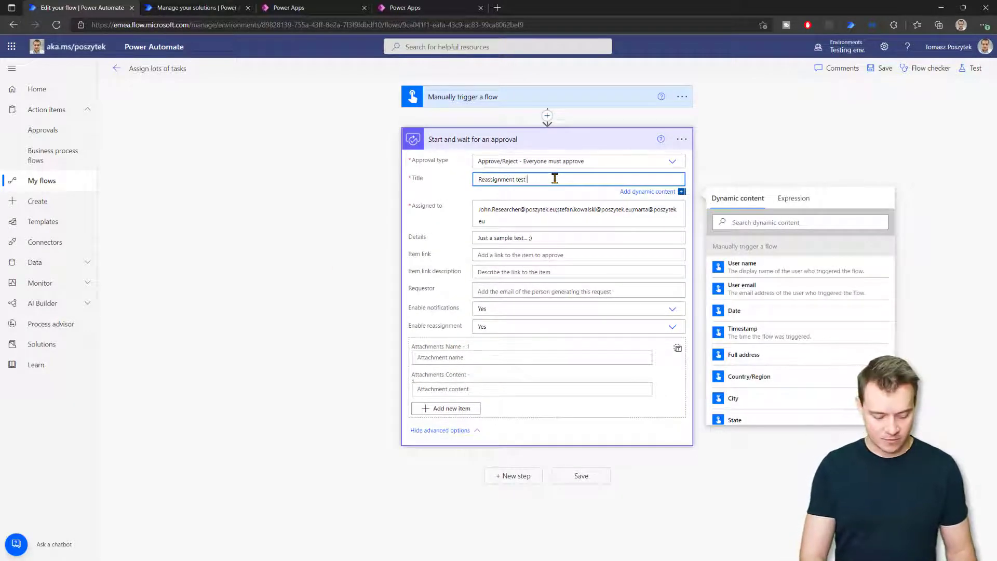
type("3")
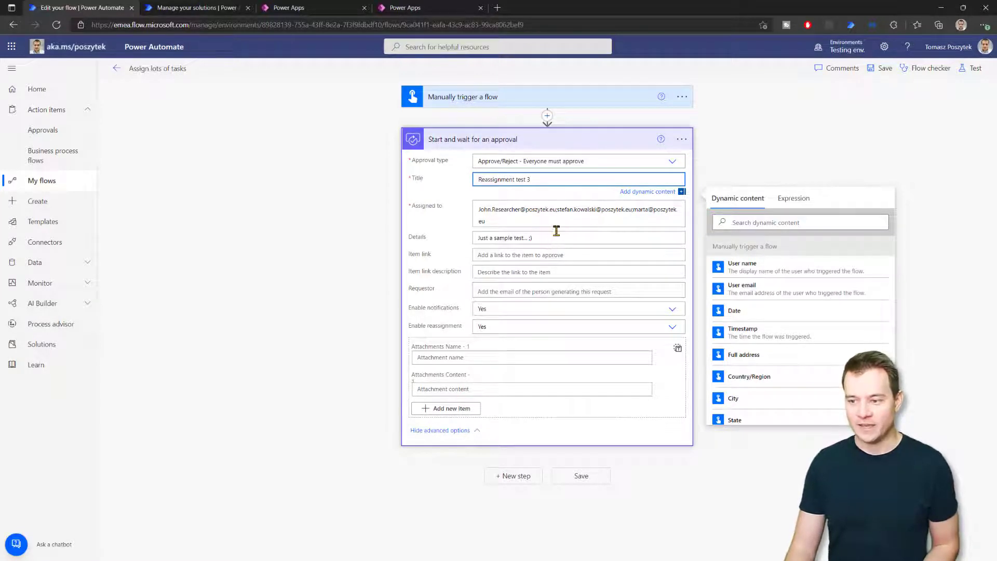
Delete the last assignee's address from Assigned to, leaving two approvers
left_click_drag(631, 209, 634, 227)
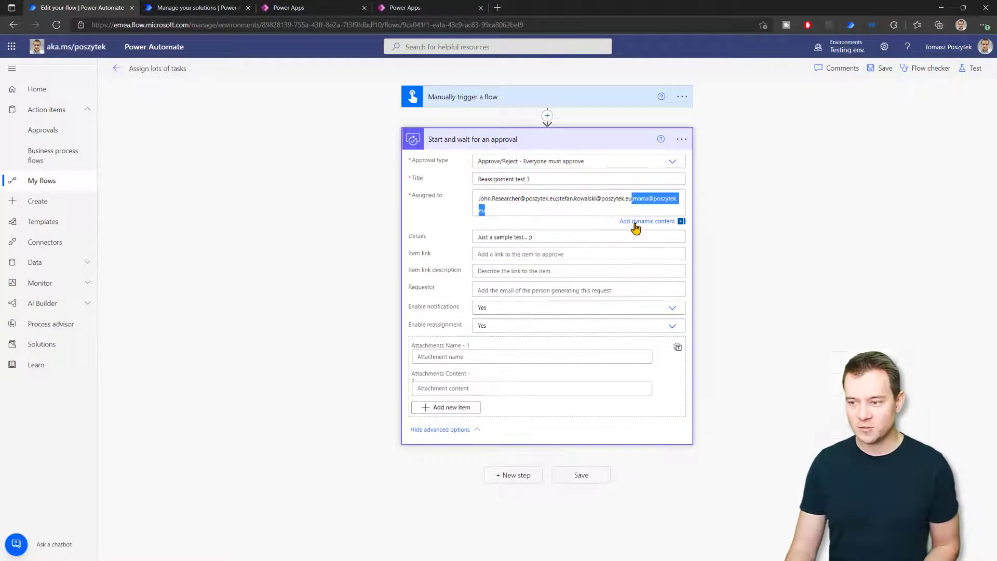
key("BackSpace")
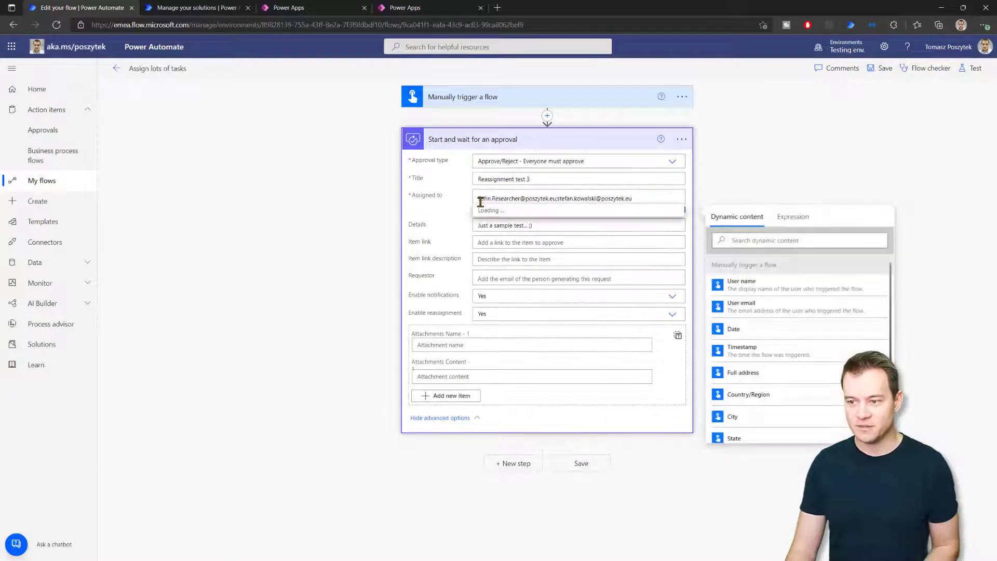
left_click(795, 183)
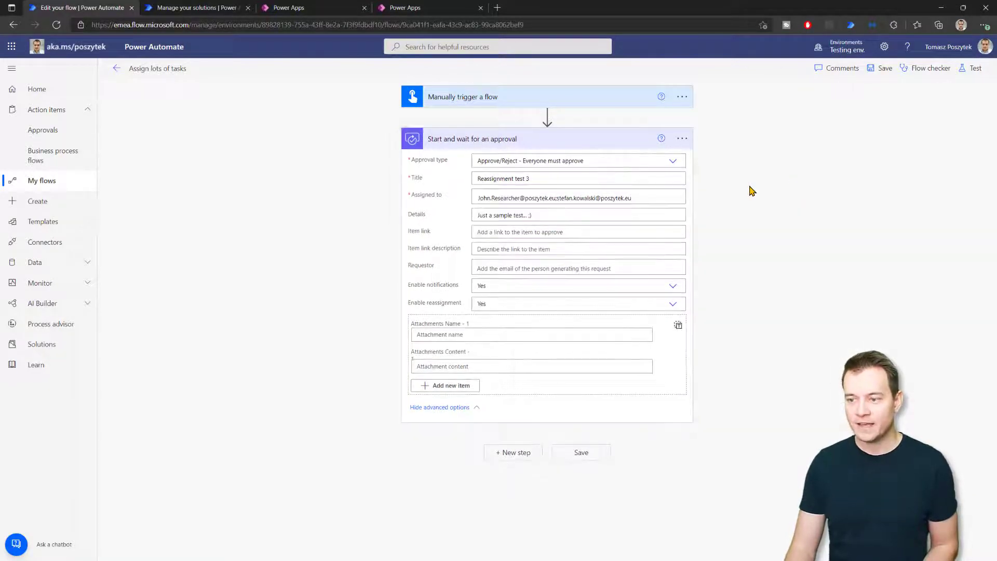
Run a manual test of the flow and refresh the second user's Approvals to receive it
left_click(970, 69)
left_click(844, 92)
left_click(893, 544)
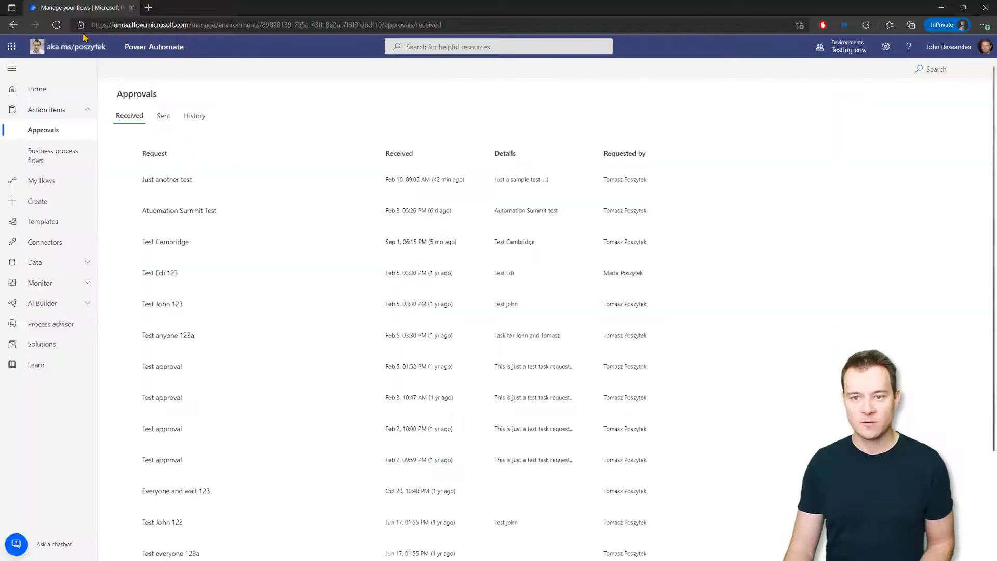
left_click(56, 24)
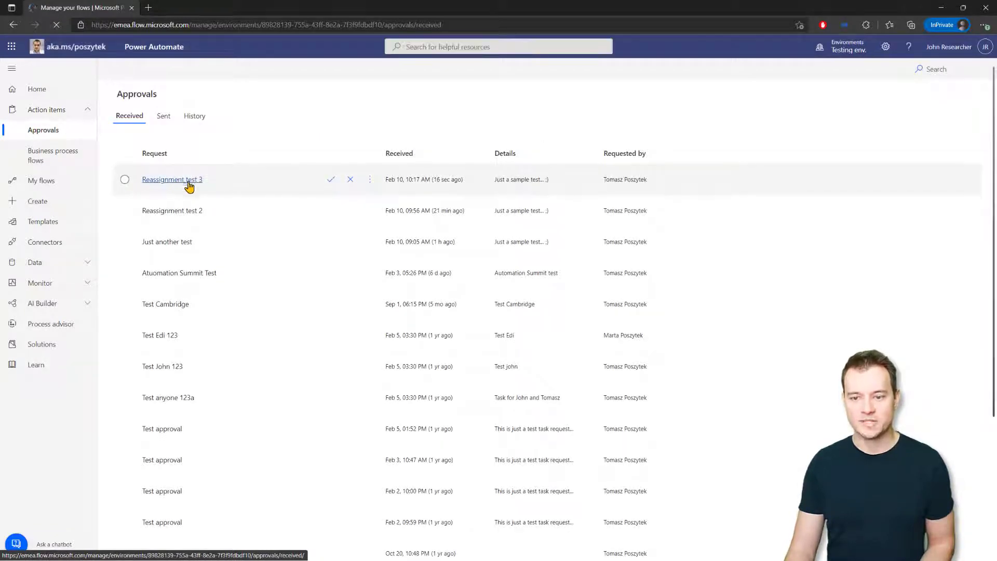
left_click(943, 8)
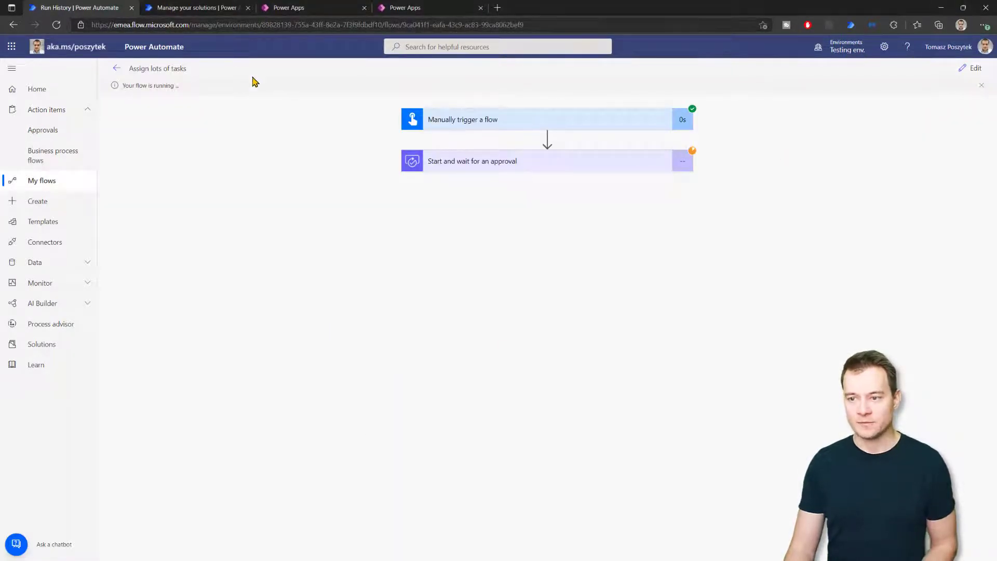
From the Tasks manager solution, open the Reassign task flow in the editor
left_click(199, 9)
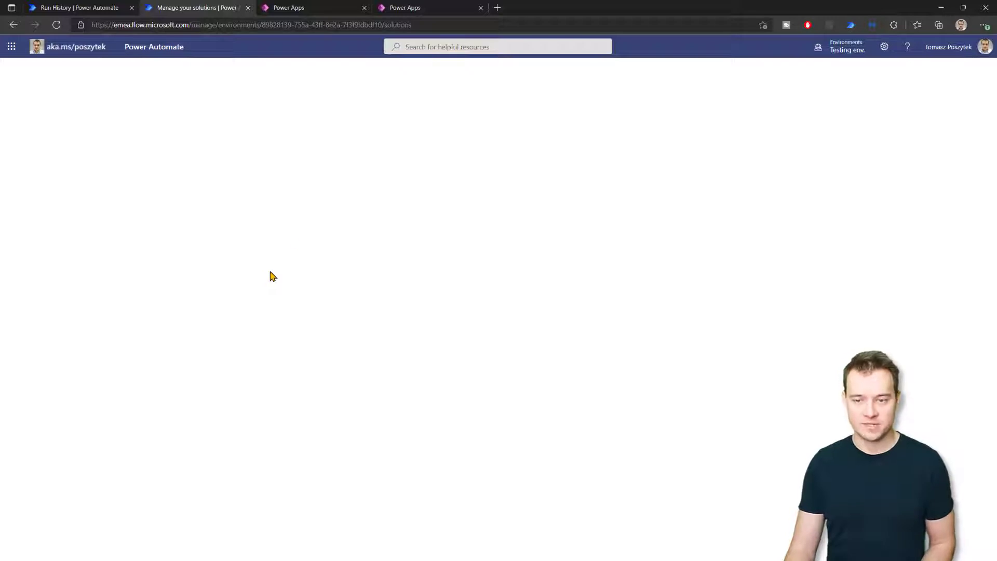
left_click(443, 405)
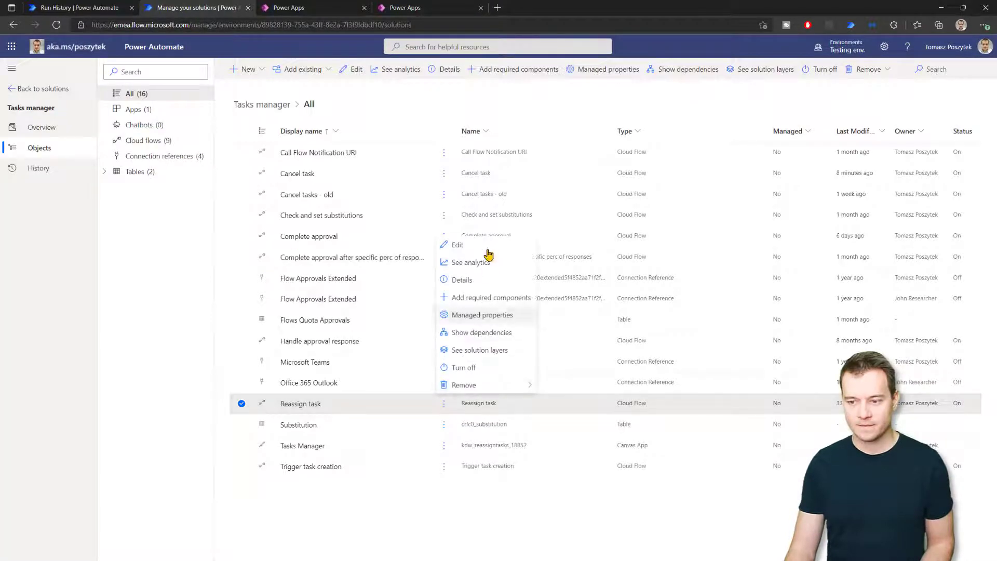
left_click(483, 247)
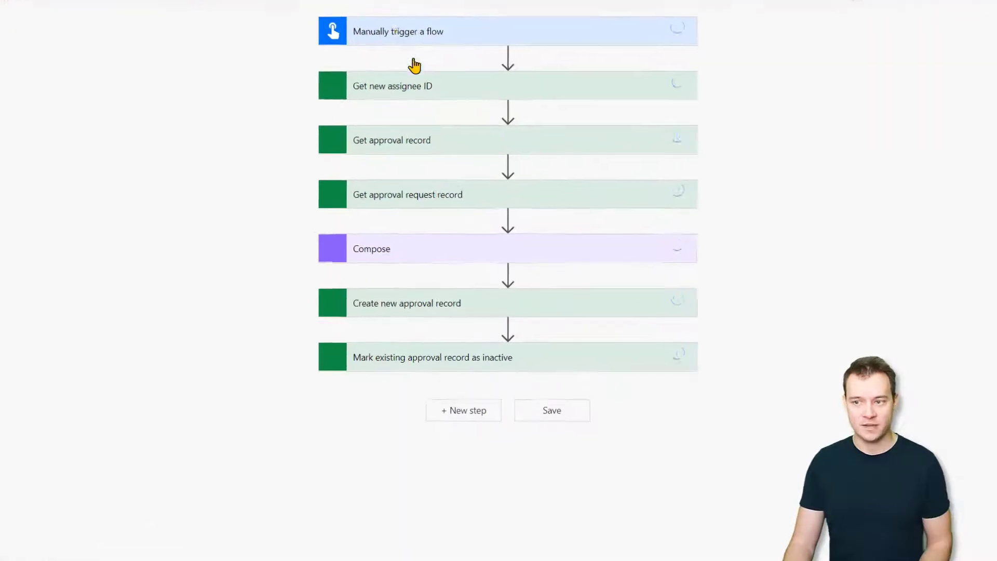
Expand the trigger, Get new assignee ID, Get approval record and Get approval request record steps
left_click(389, 28)
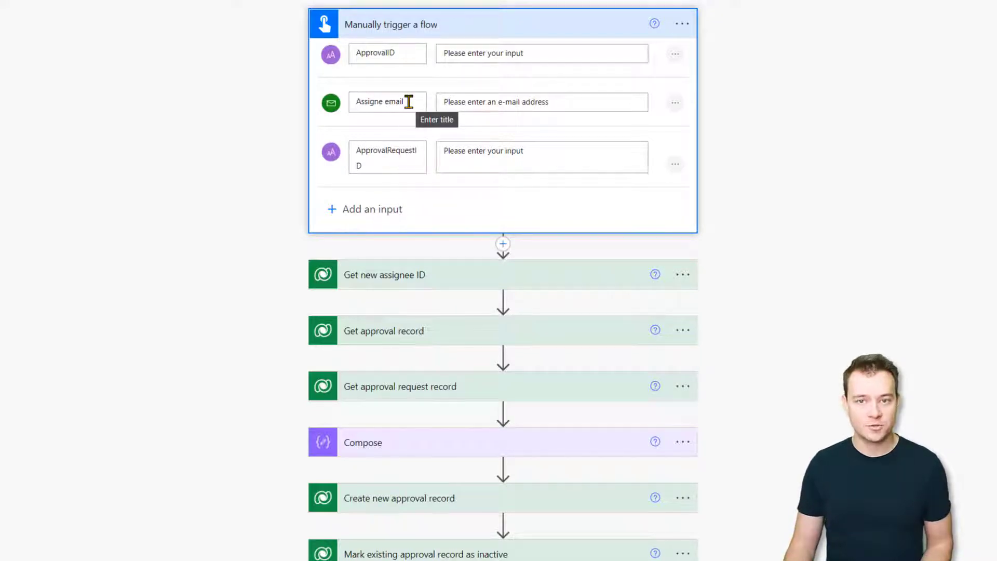
scroll(457, 270, "down", 3)
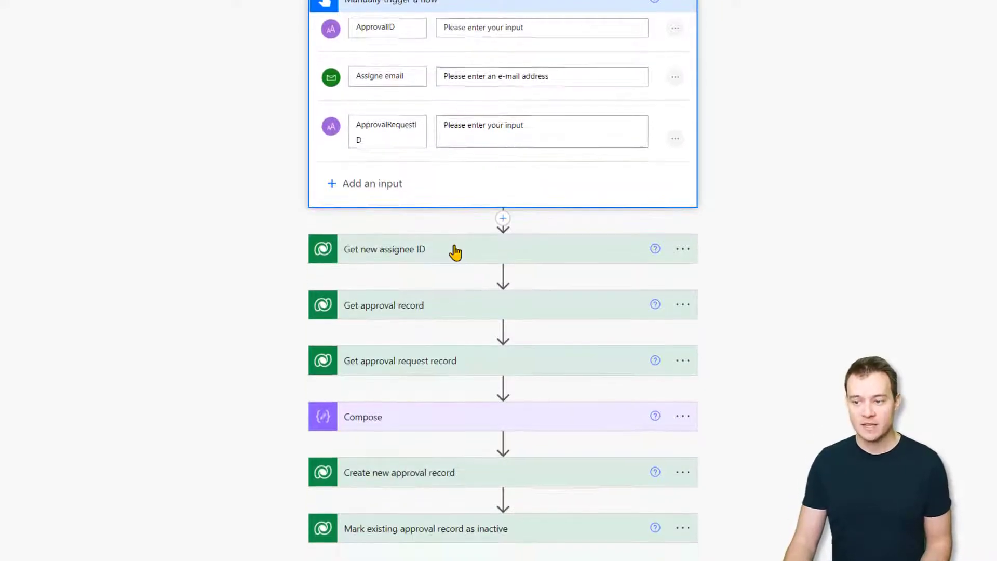
left_click(454, 196)
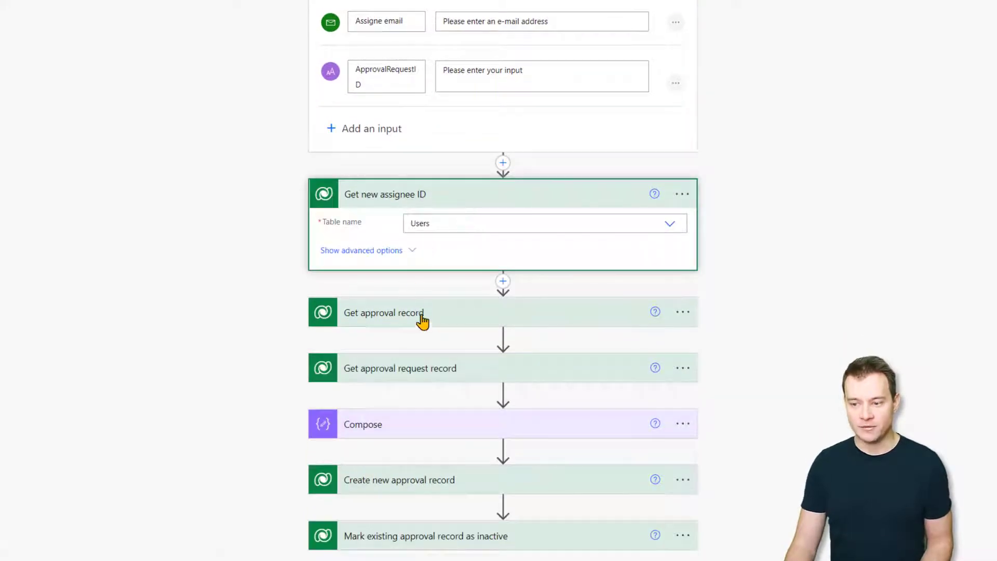
left_click(439, 318)
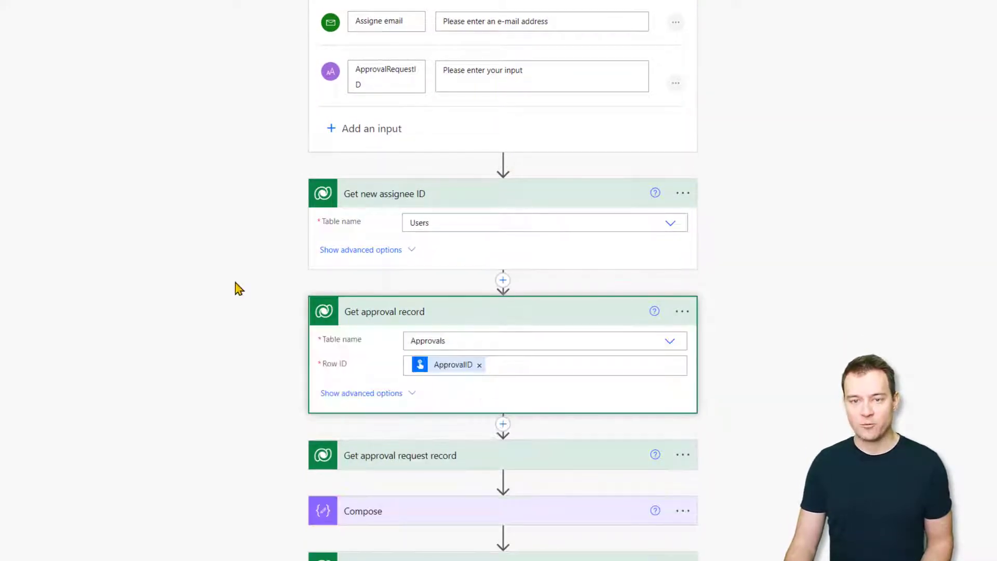
scroll(228, 288, "down", 3)
left_click(471, 325)
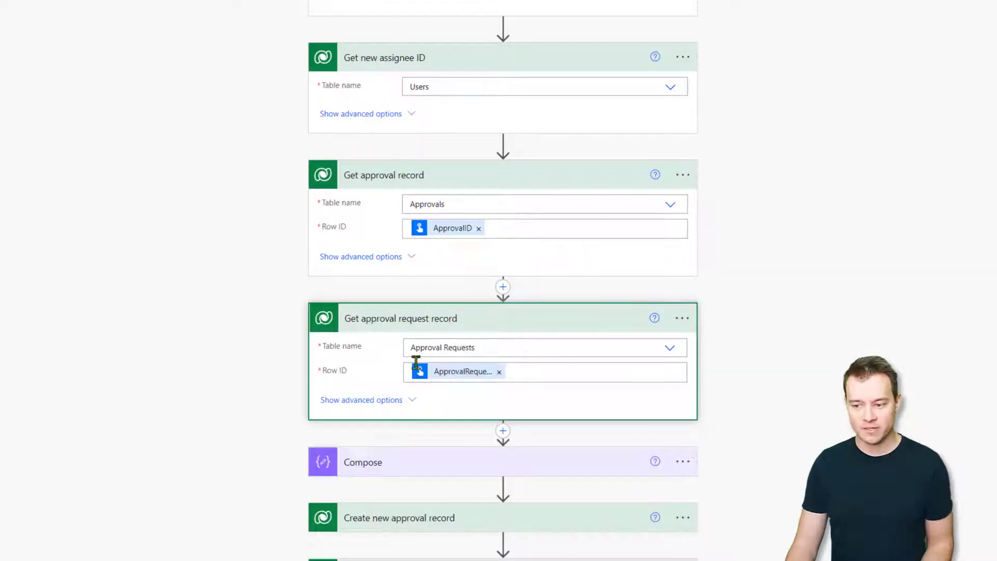
scroll(192, 347, "down", 2)
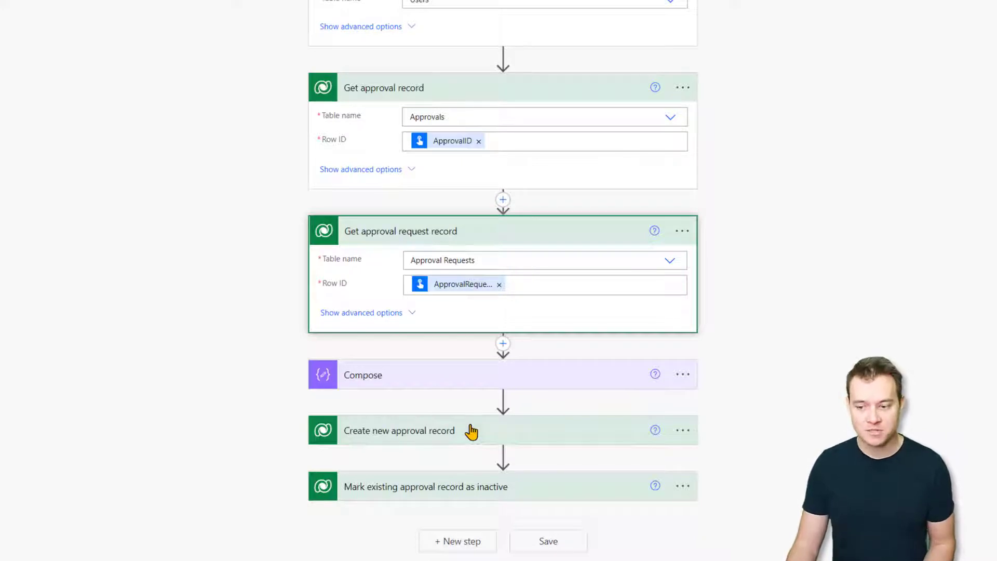
left_click(471, 431)
scroll(151, 349, "down", 5)
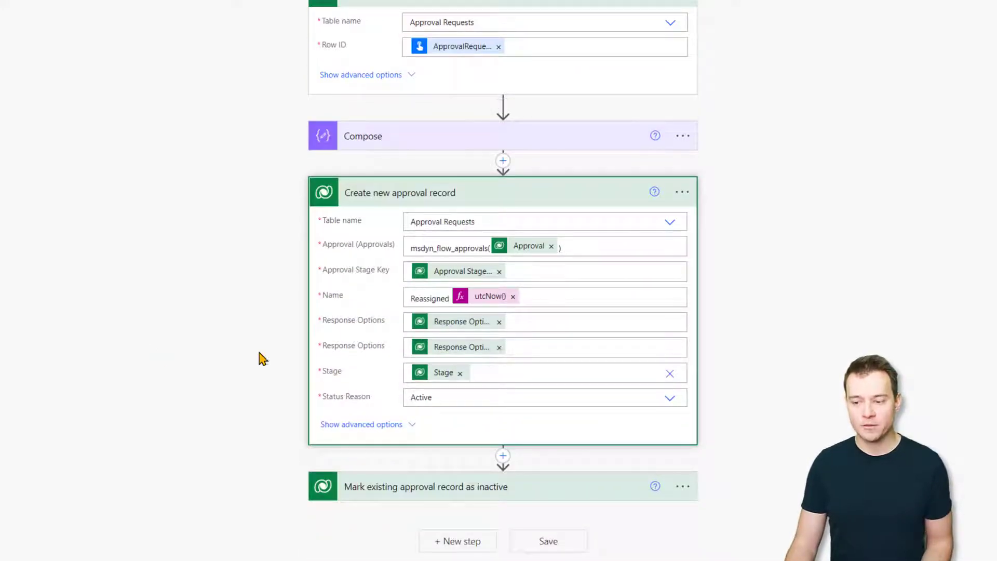
left_click(351, 424)
scroll(240, 327, "down", 4)
scroll(280, 486, "down", 4)
mouse_move(327, 252)
left_mouse_down()
mouse_move(383, 256)
mouse_move(350, 283)
mouse_move(362, 281)
left_mouse_up()
scroll(355, 430, "up", 10)
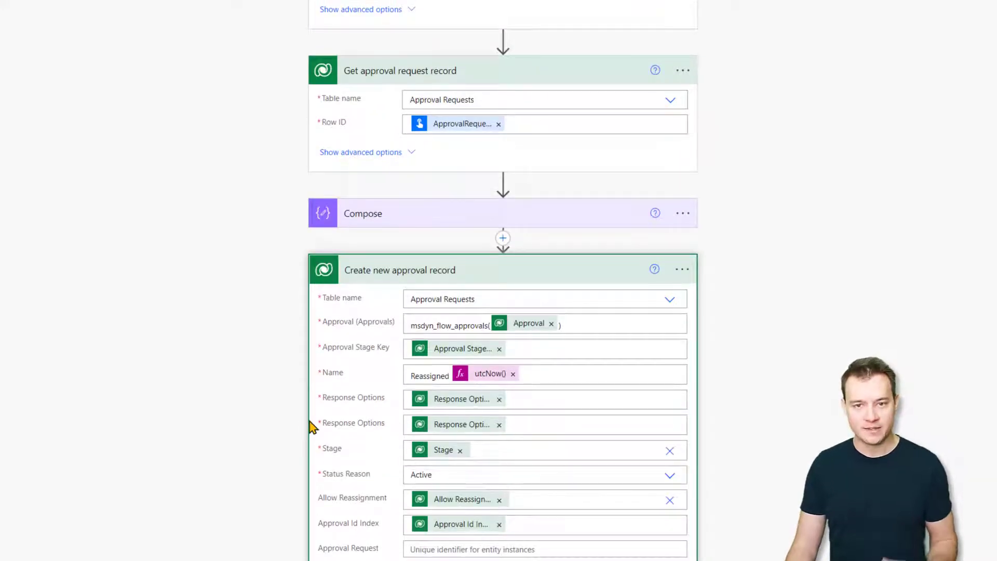
scroll(247, 363, "down", 4)
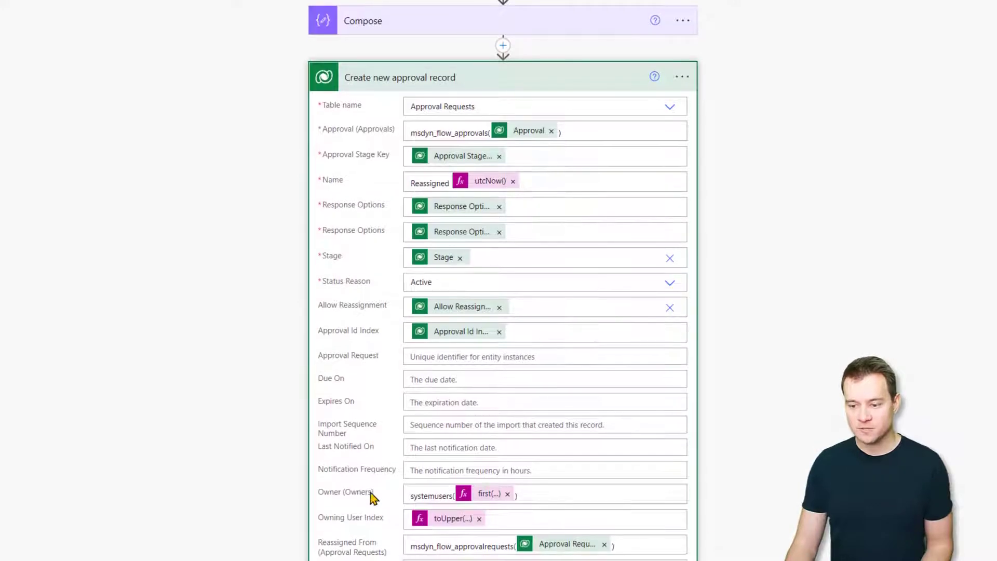
left_click(517, 88)
left_click(505, 488)
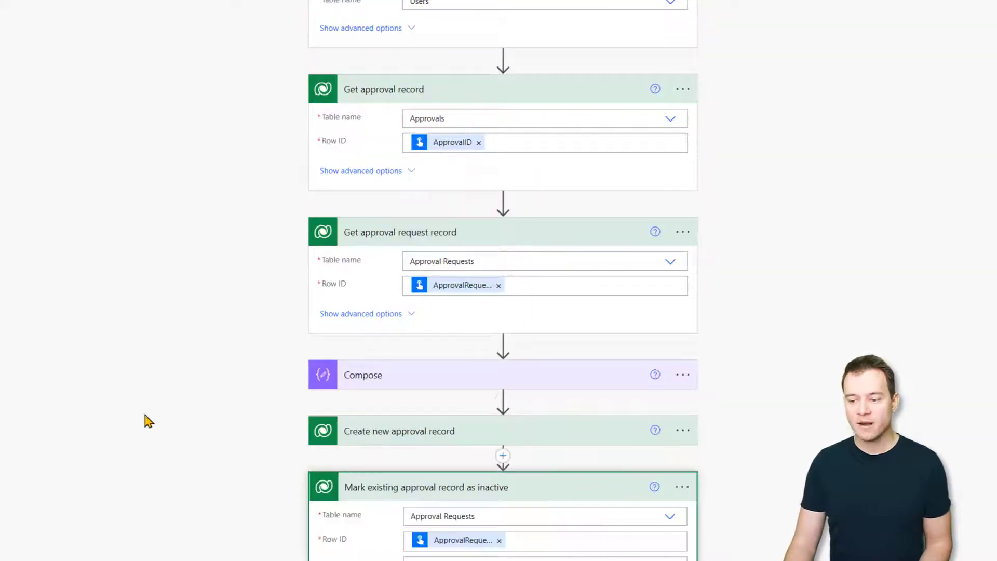
scroll(186, 399, "down", 5)
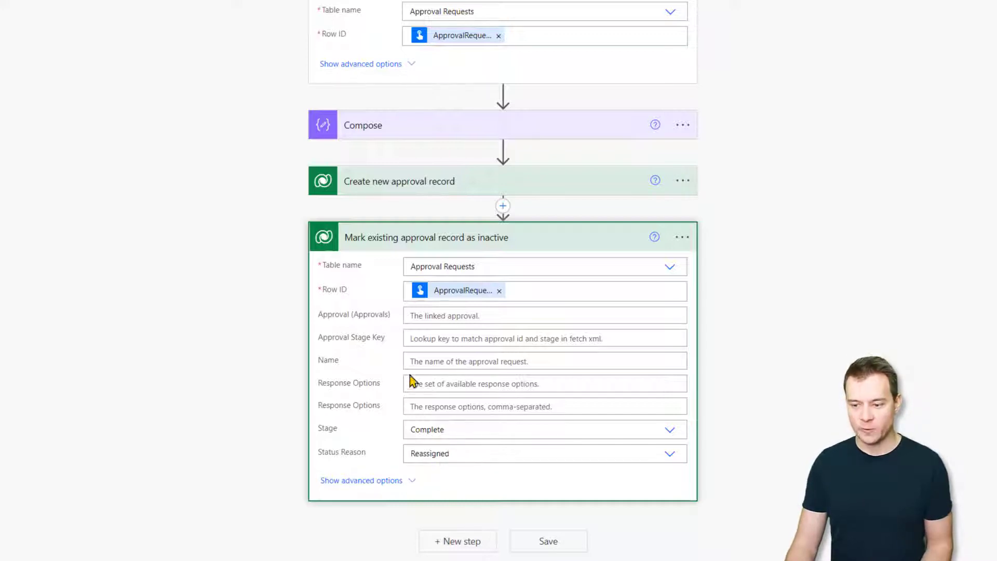
left_click(546, 245)
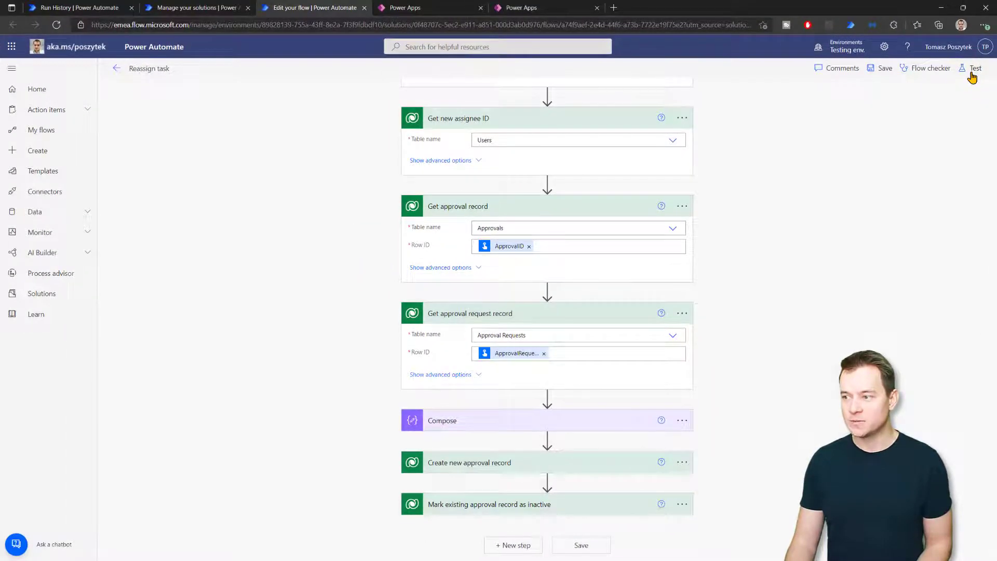
Start a manual test of Reassign task, leaving its run form open, and switch to Power Apps
left_click(972, 73)
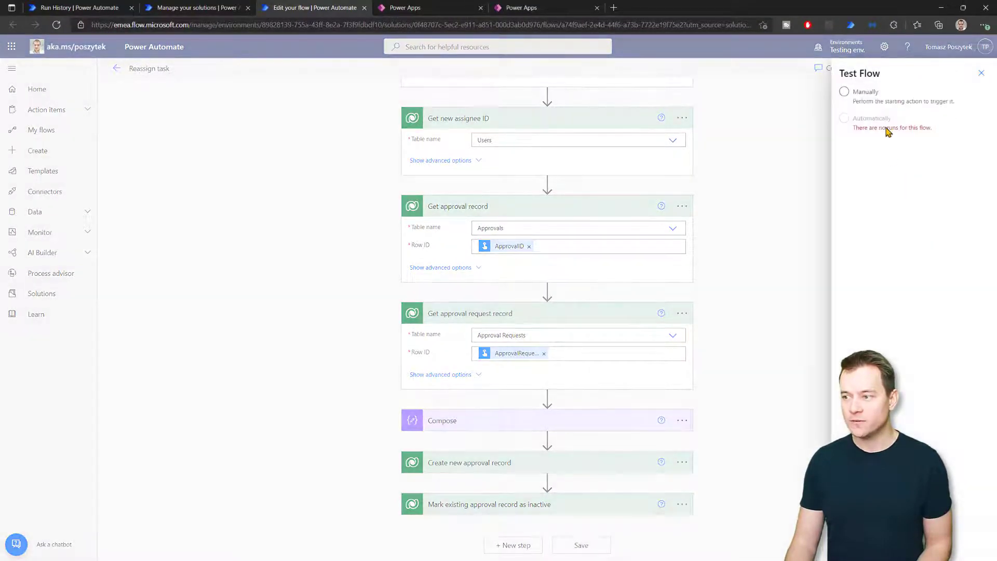
left_click(854, 542)
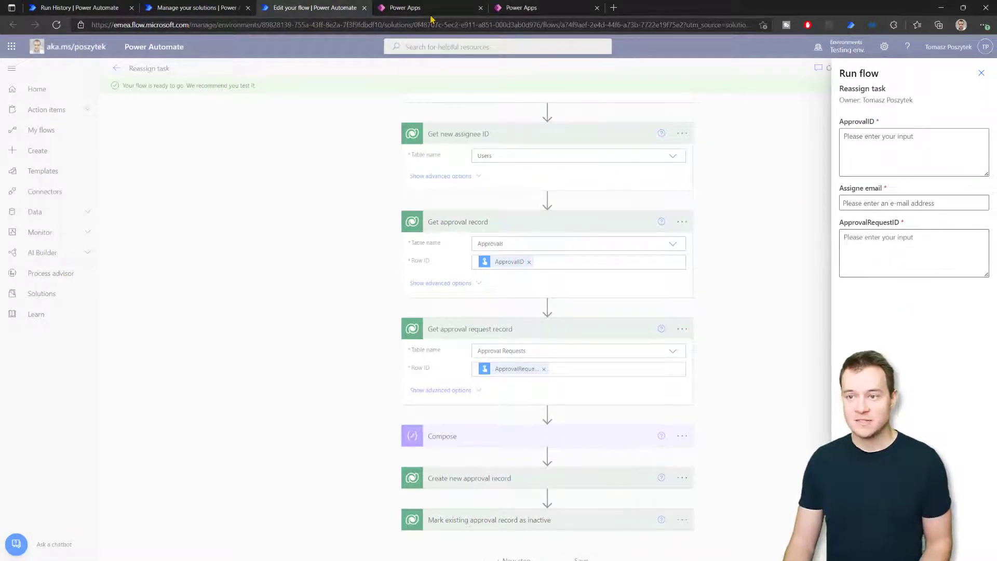
left_click(411, 7)
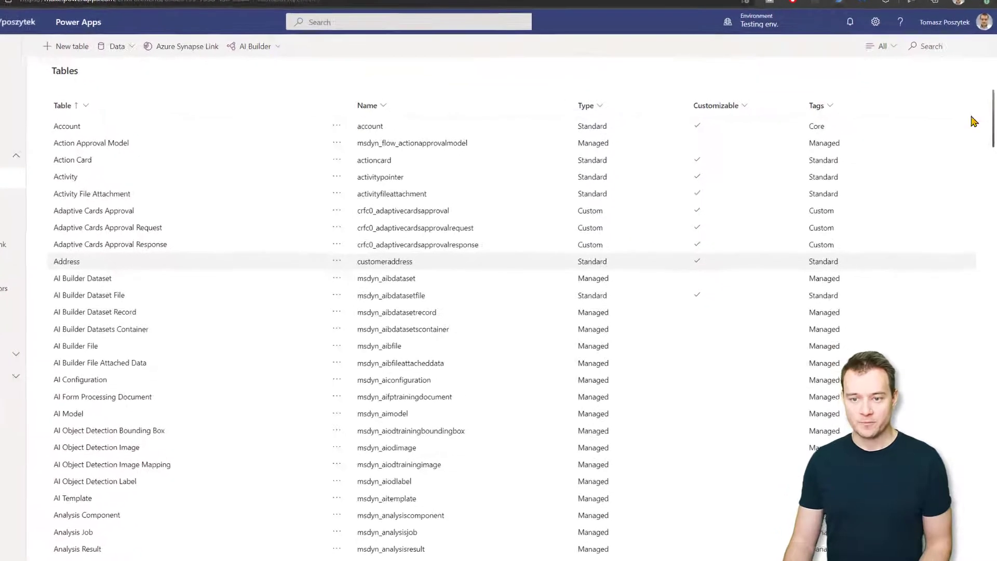
Open the Approval table's data in a view showing all columns
scroll(125, 404, "down", 5)
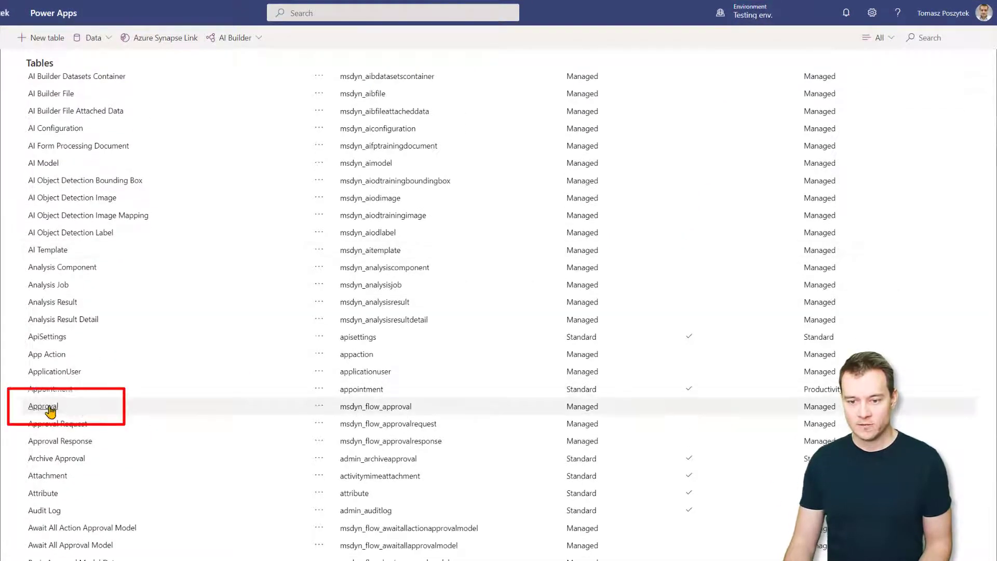
left_click(50, 411)
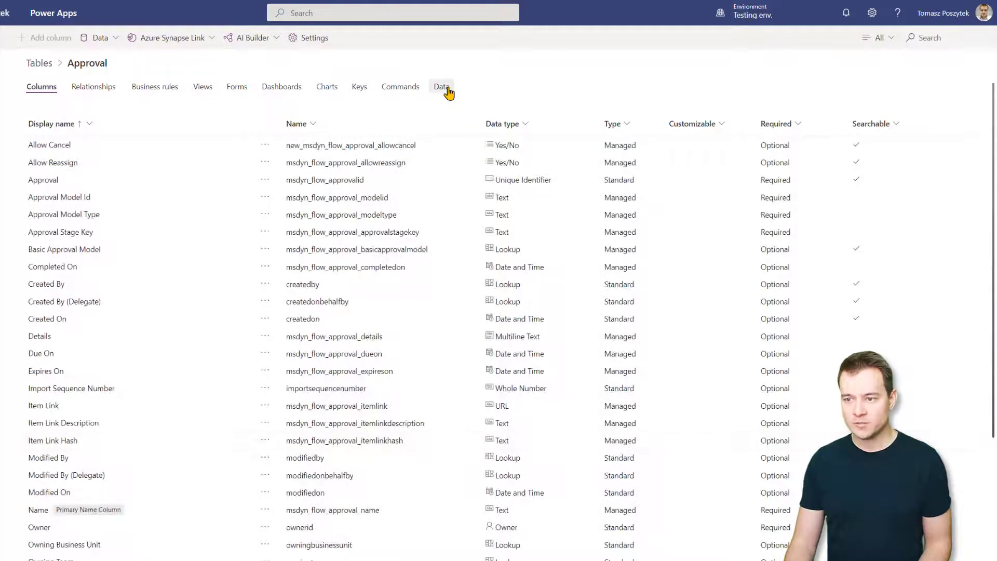
left_click(442, 87)
left_click(943, 38)
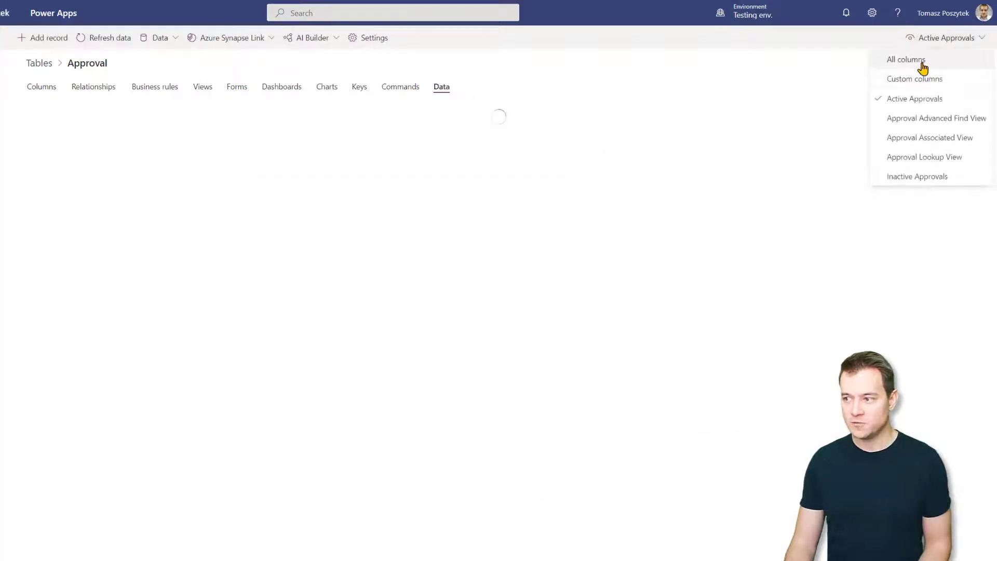
left_click(922, 59)
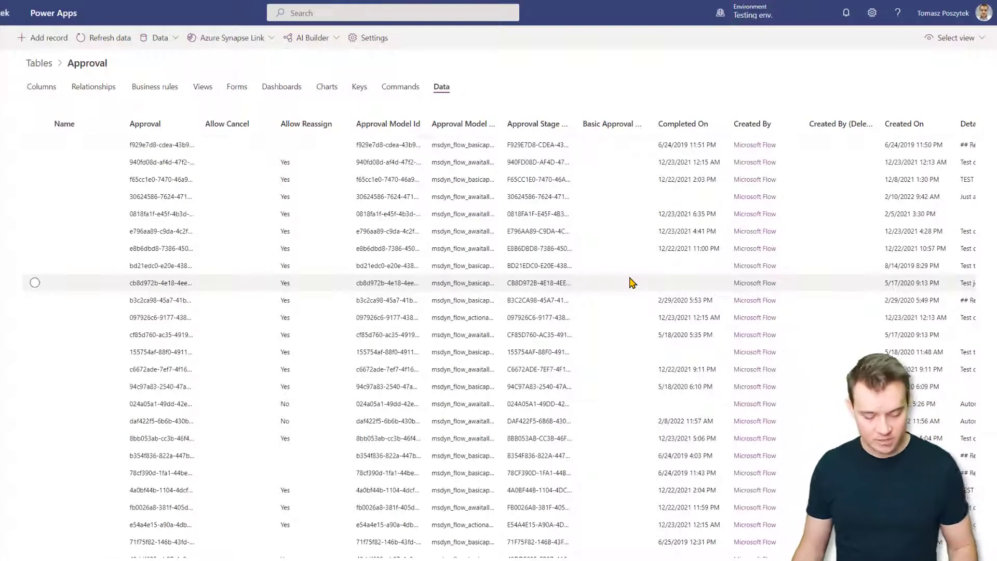
Search for '2/10/2022 10', load more records and select the matching approval row
key("ctrl+f")
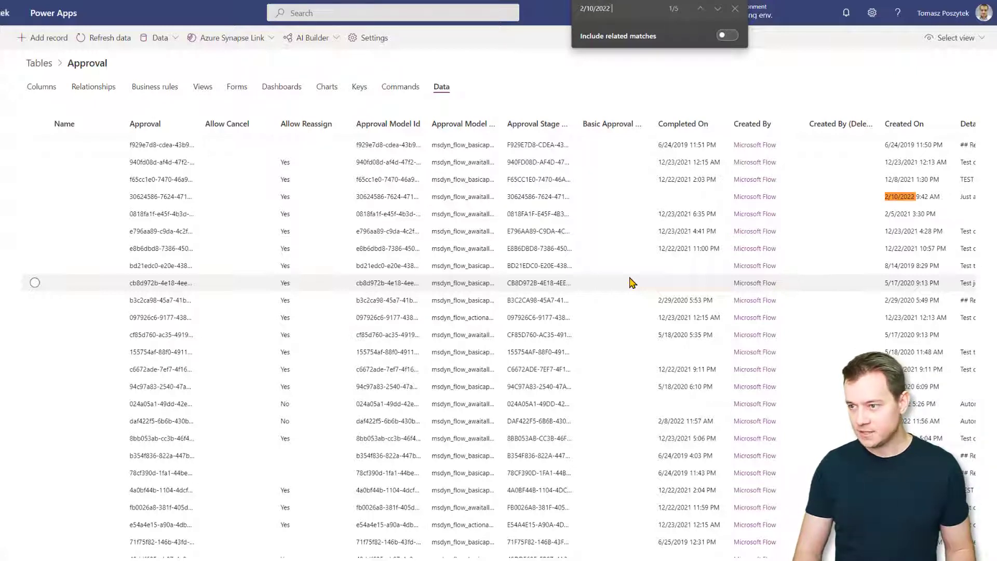
type("2/10/2022 10:1")
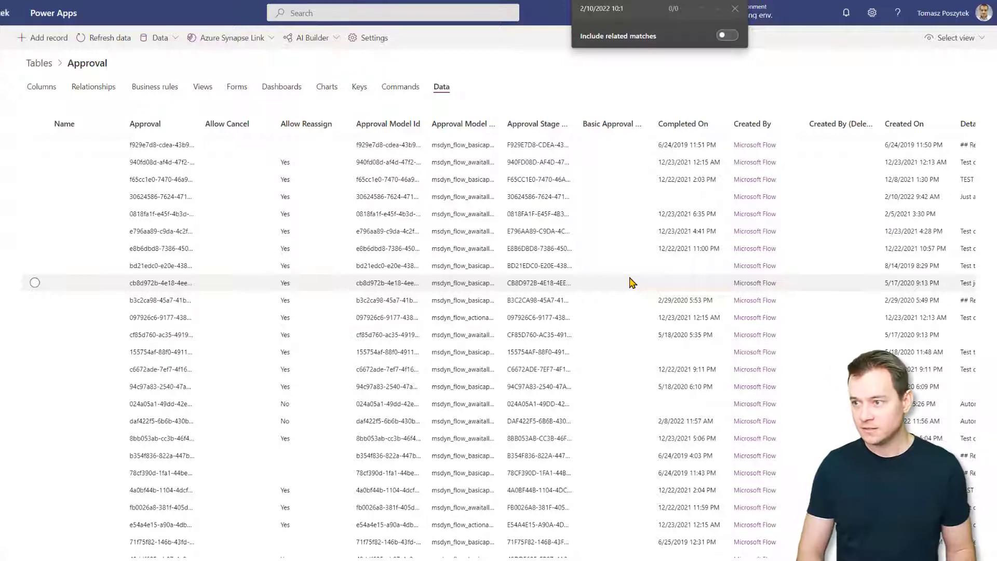
key("ctrl+a")
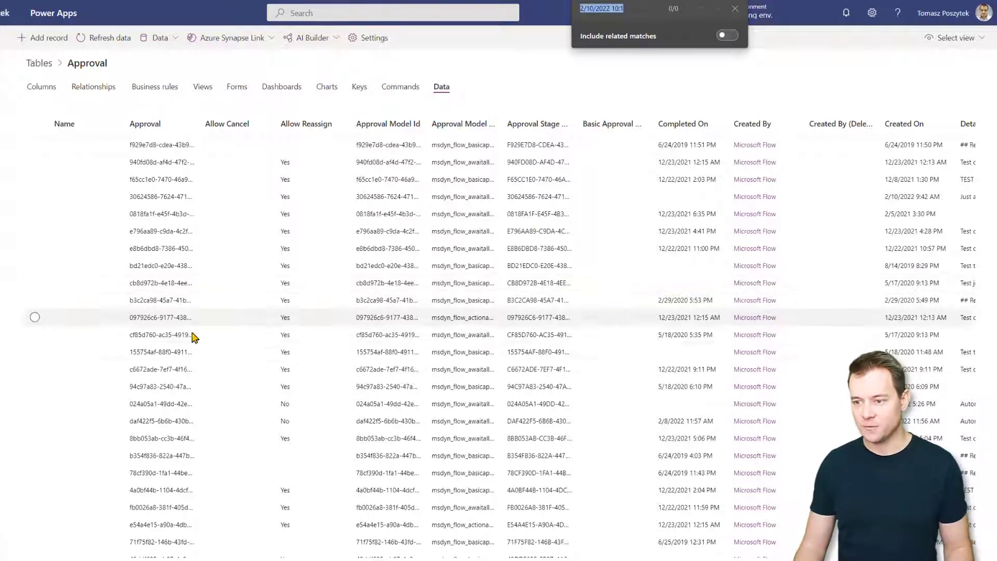
scroll(139, 366, "down", 2)
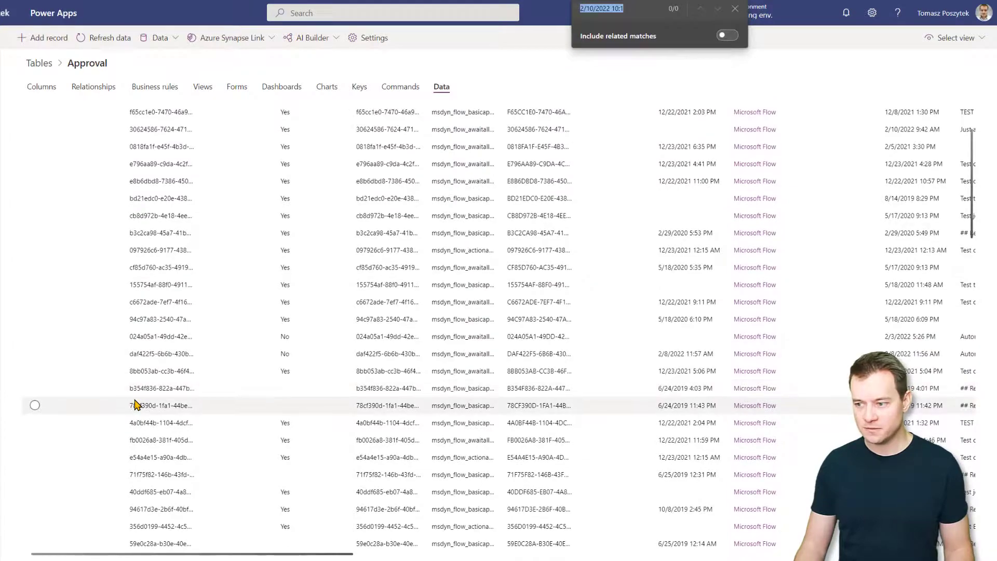
scroll(138, 400, "down", 5)
left_click(43, 549)
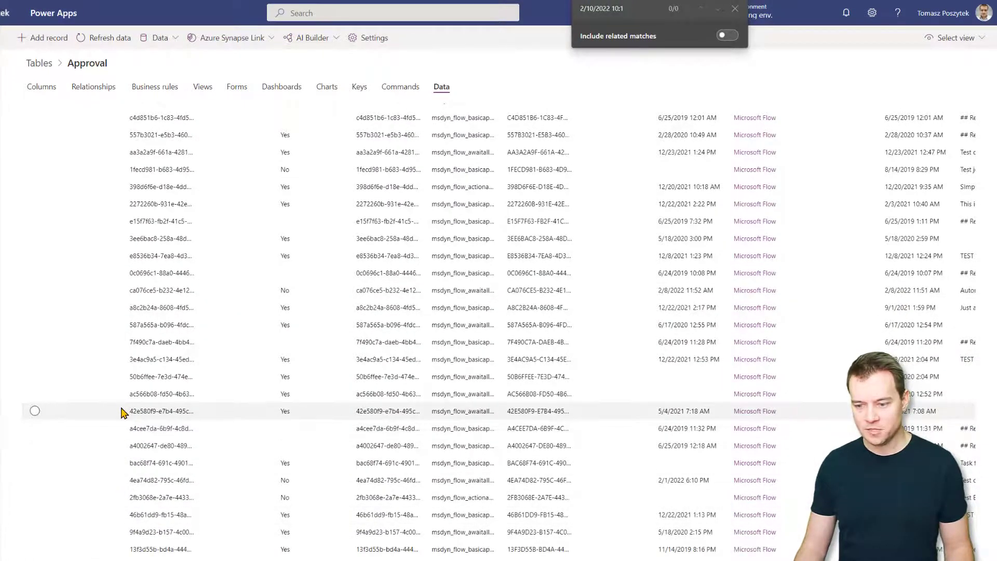
scroll(124, 418, "down", 2)
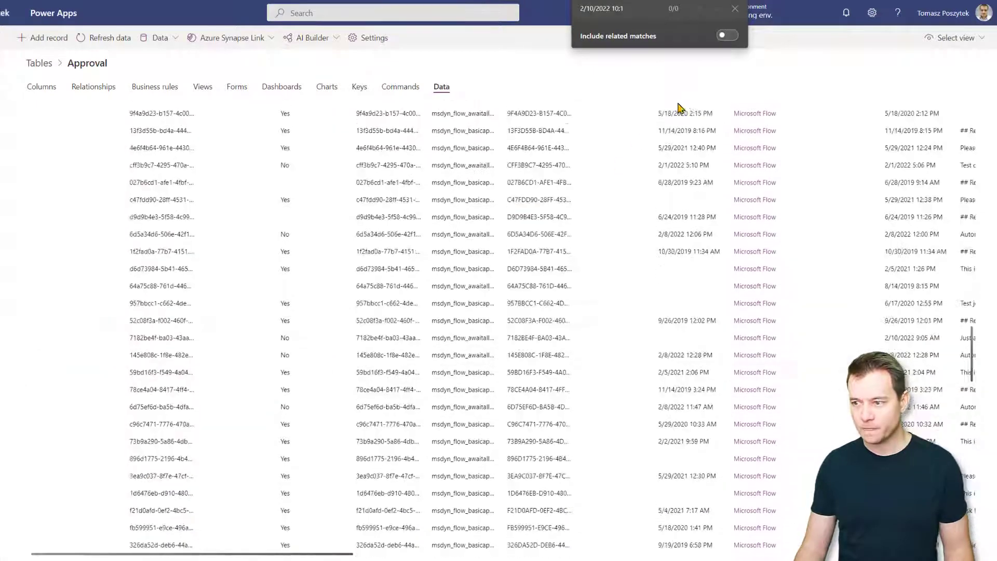
left_click(735, 9)
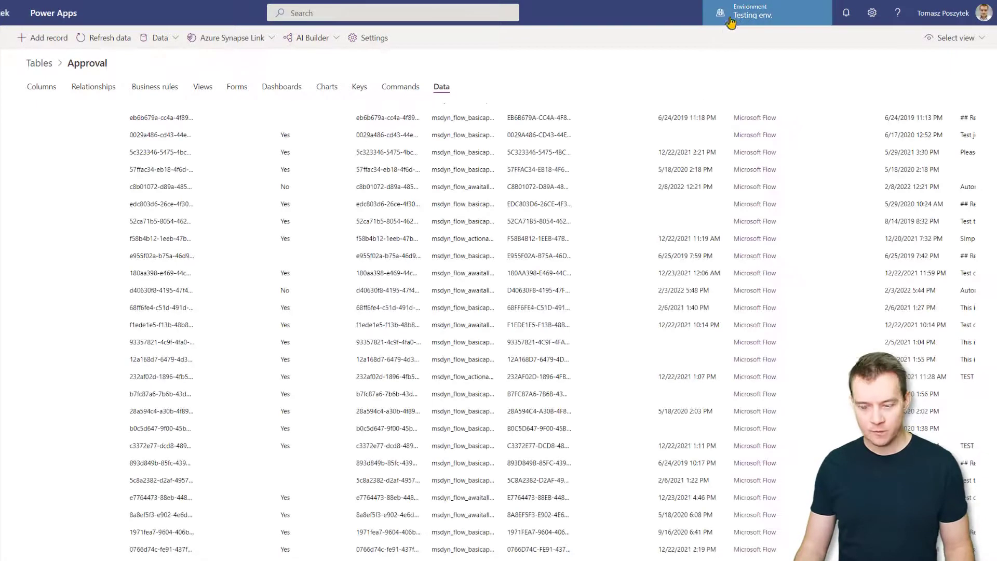
key("ctrl+f")
left_click(718, 9)
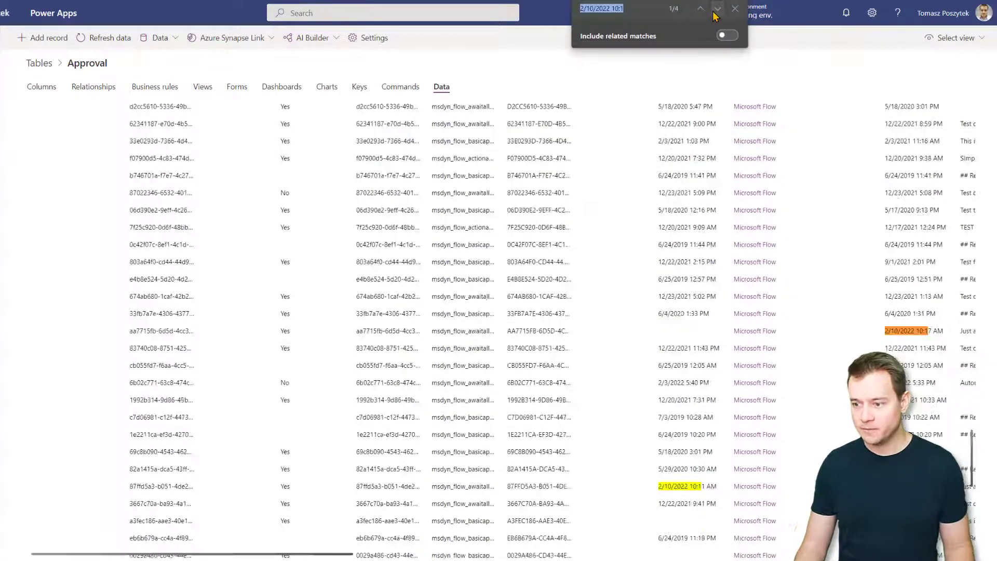
left_click(817, 332)
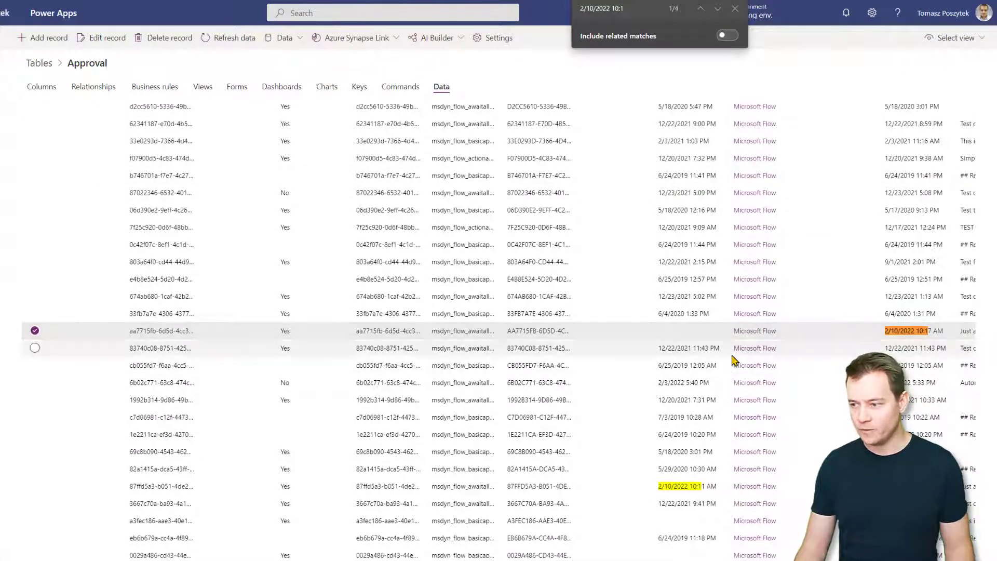
Copy that approval's ID into the run form's ApprovalID field
scroll(735, 356, "right", 10)
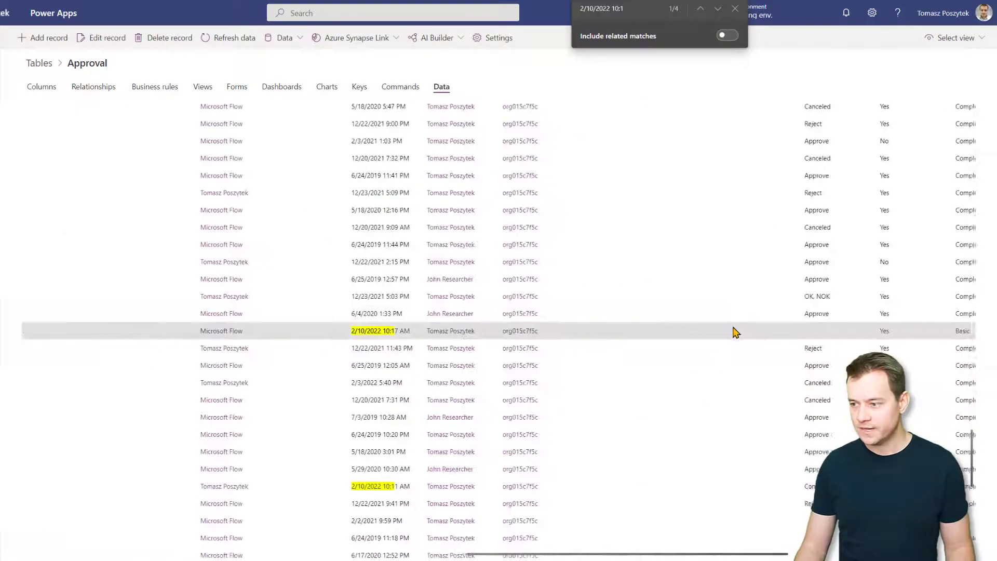
scroll(734, 331, "right", 5)
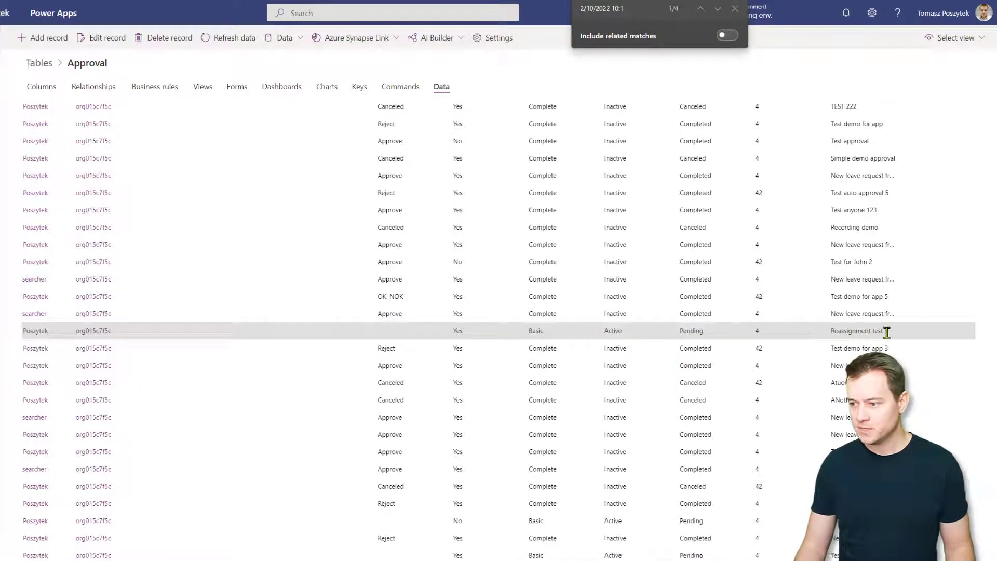
scroll(887, 333, "left", 15)
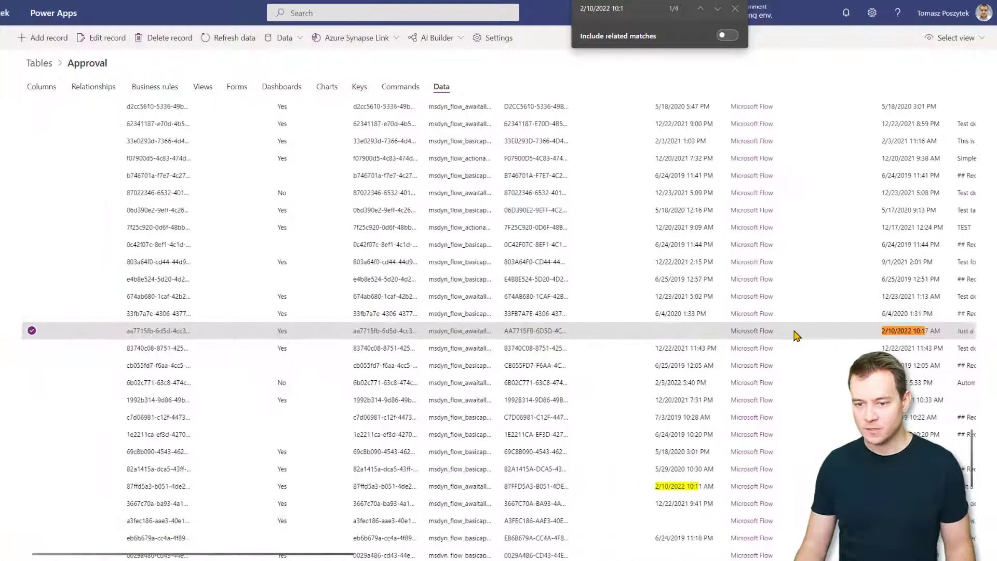
triple_click(165, 331)
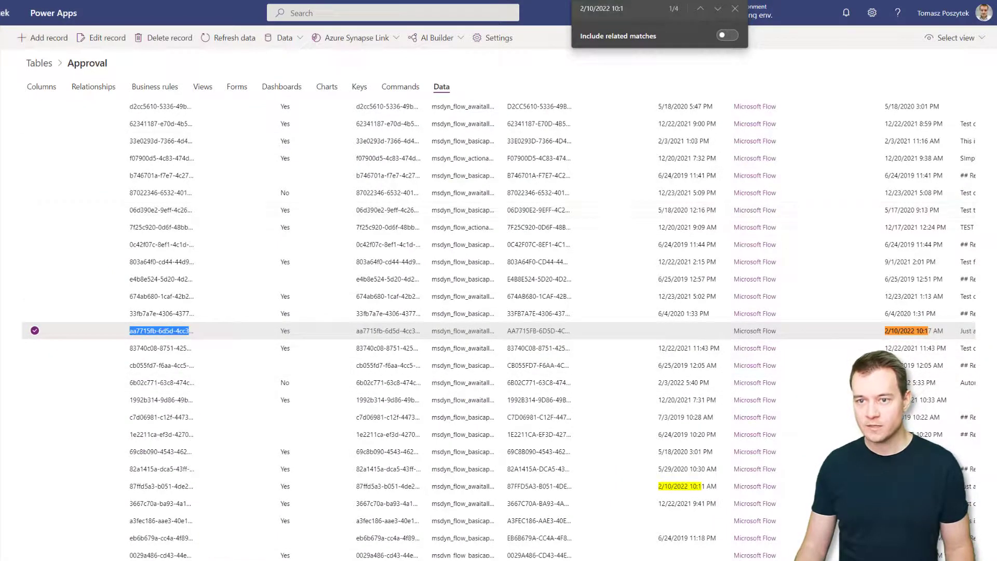
key("alt+Tab")
left_click(892, 147)
type("aa7715fb-6d5d-4cc3-9d1d-c82f56dff2bd")
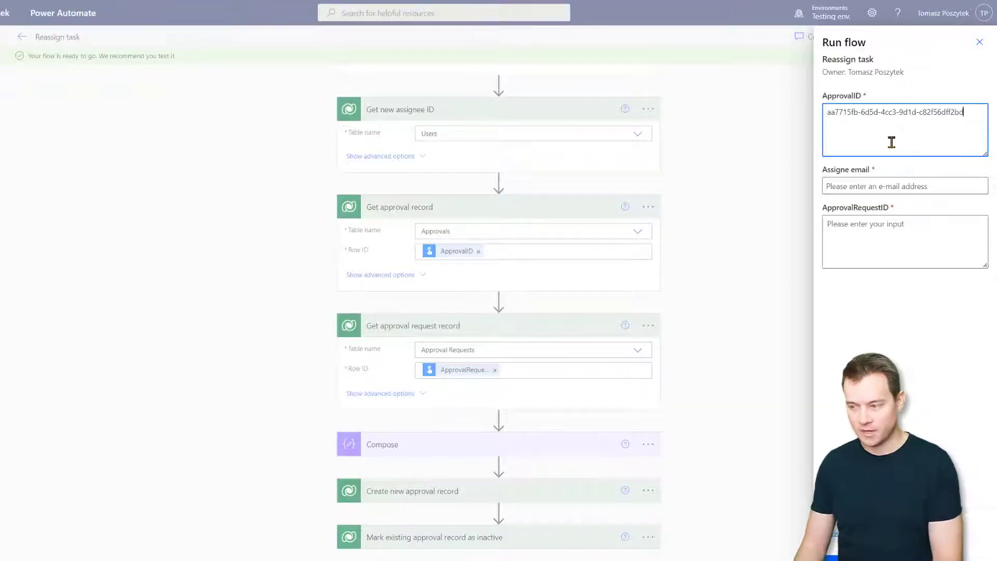
key("alt+Tab")
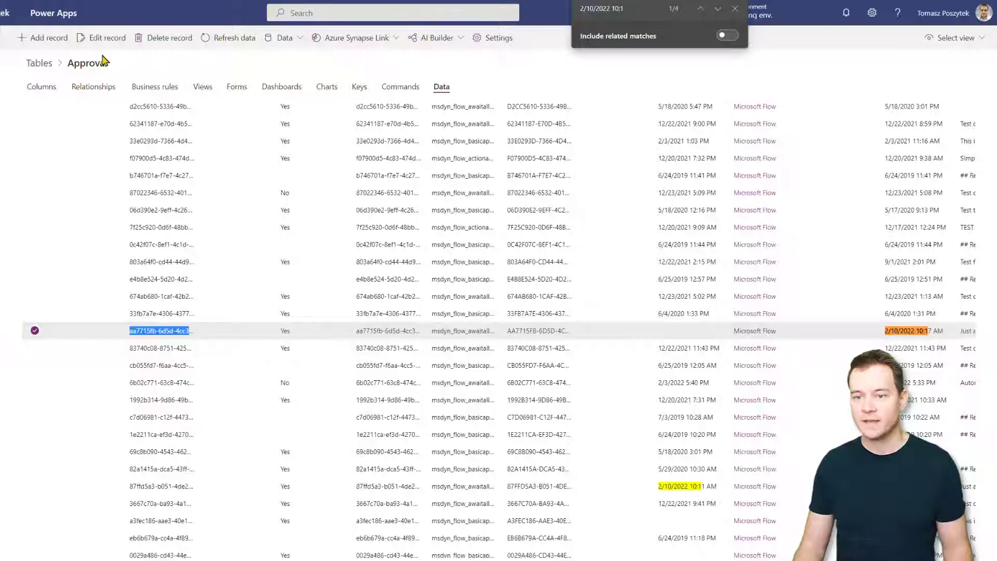
Open the Approval Request table's data in a view listing all requests
left_click(47, 68)
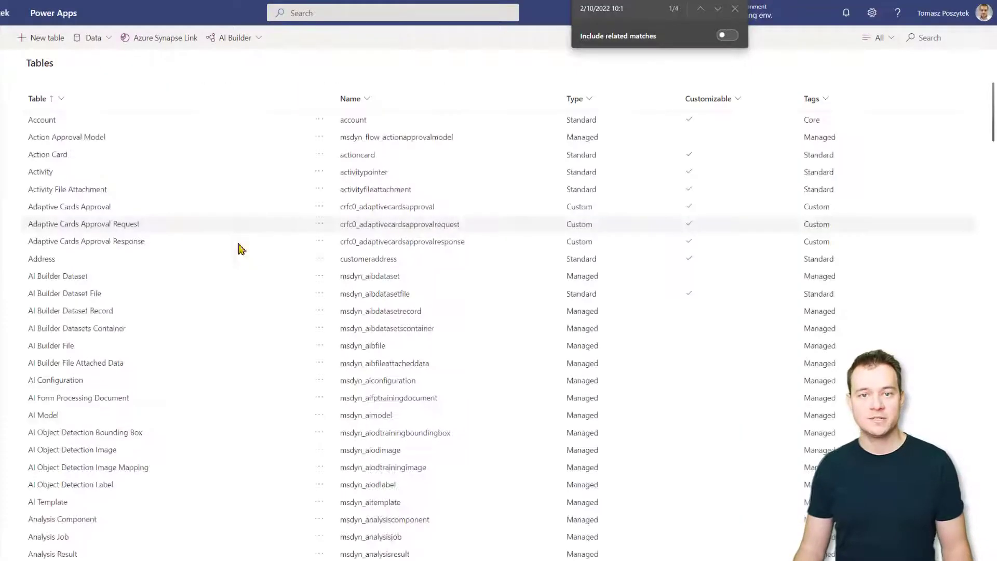
scroll(150, 451, "down", 6)
scroll(150, 444, "down", 1)
left_click(57, 294)
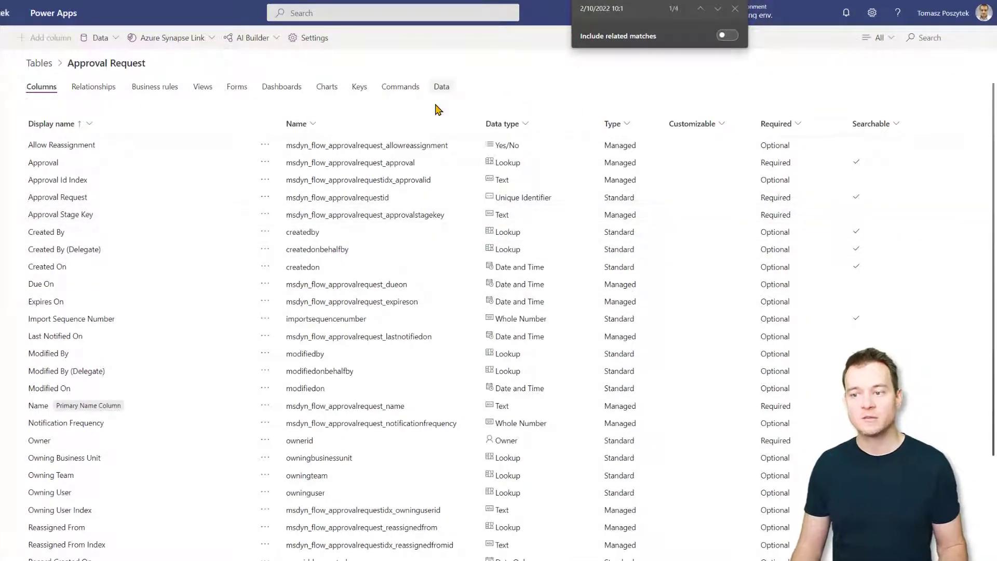
left_click(441, 87)
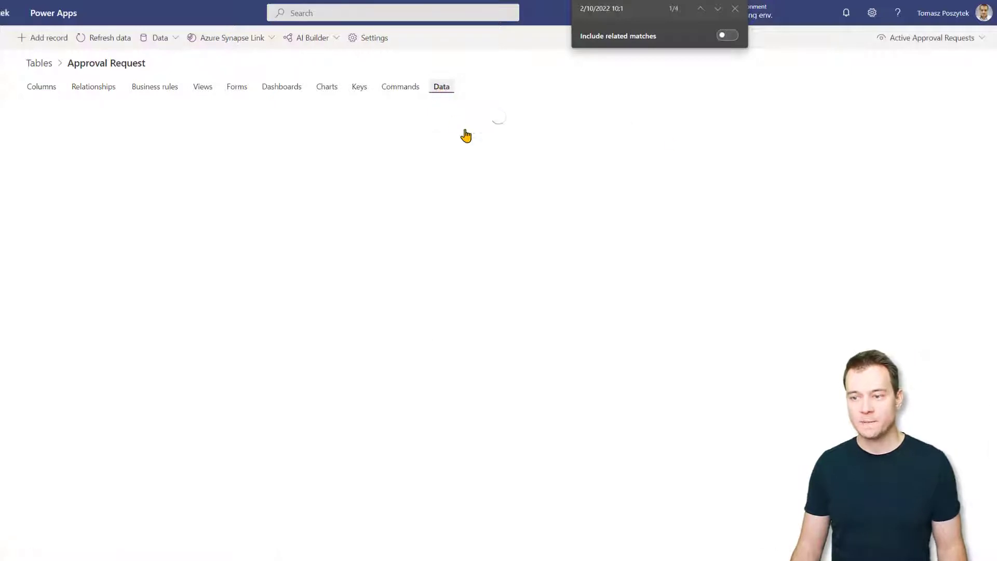
left_click(976, 37)
left_click(883, 76)
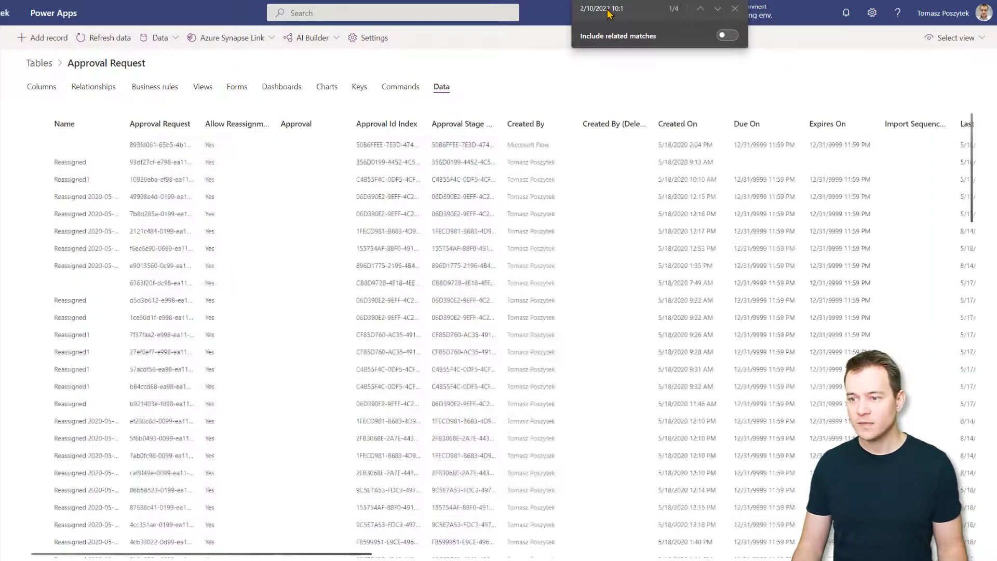
Search the rows for the copied approval ID, loading more, and select the matching request
key("ctrl+a")
key("ctrl+v")
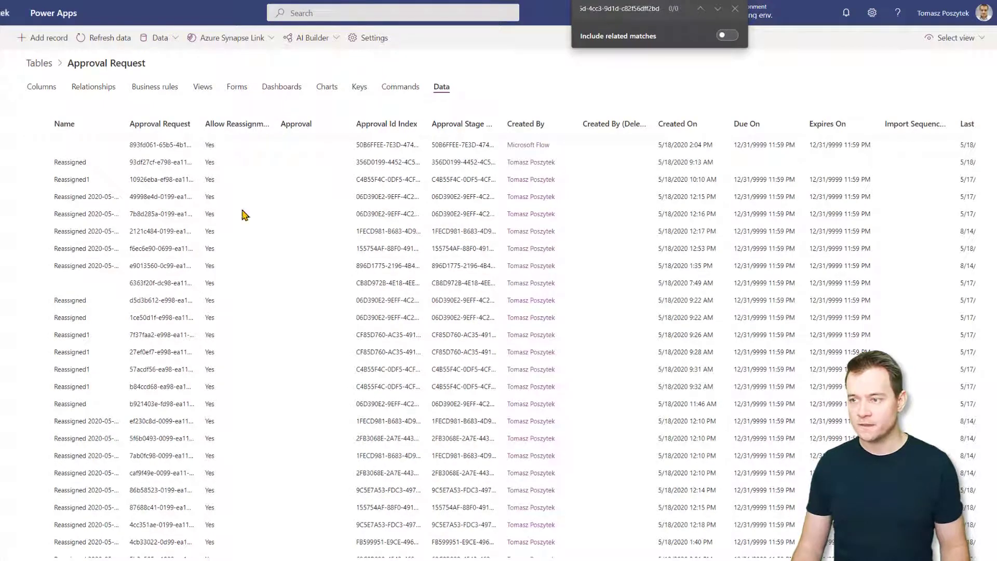
scroll(104, 364, "down", 1)
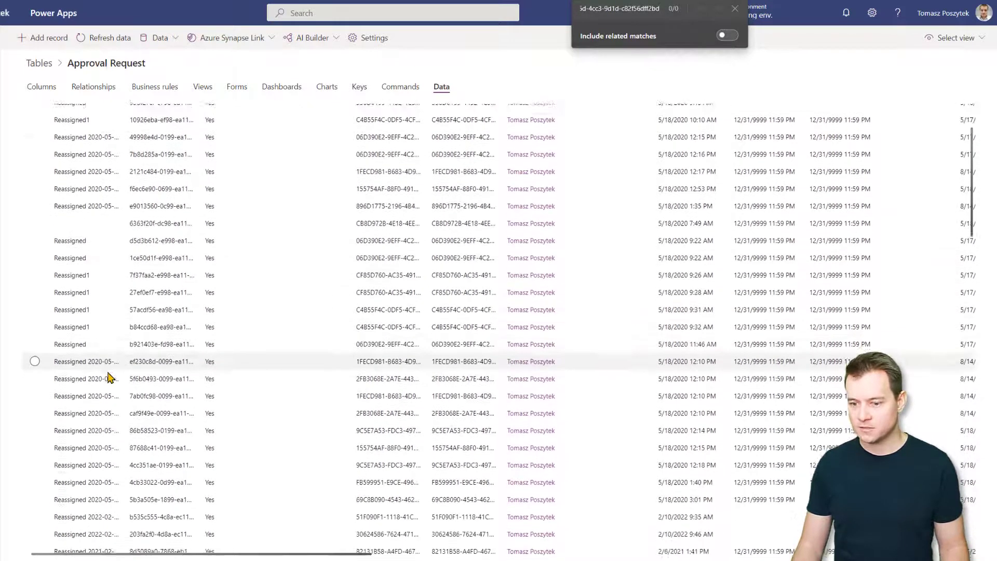
scroll(113, 405, "down", 10)
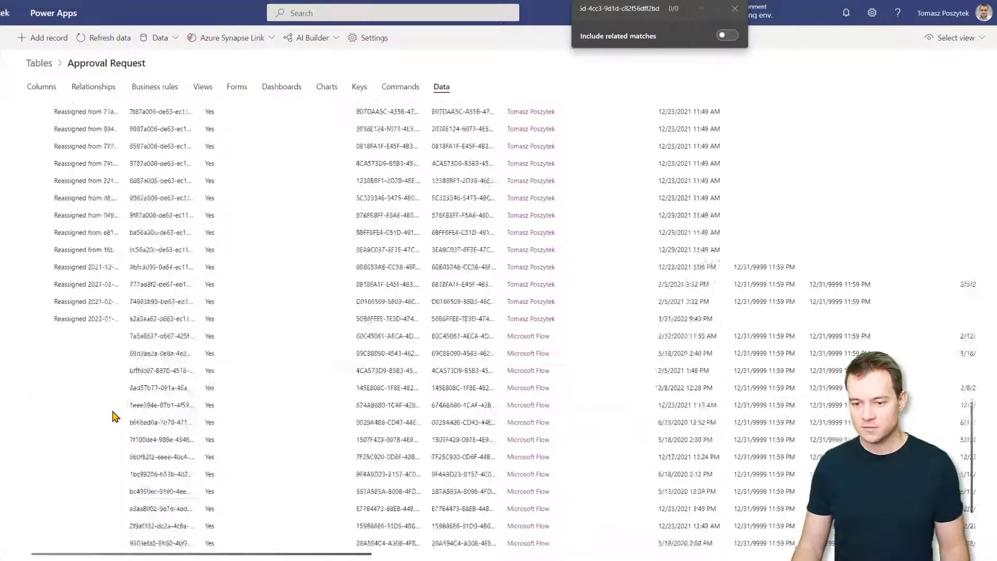
left_click(52, 553)
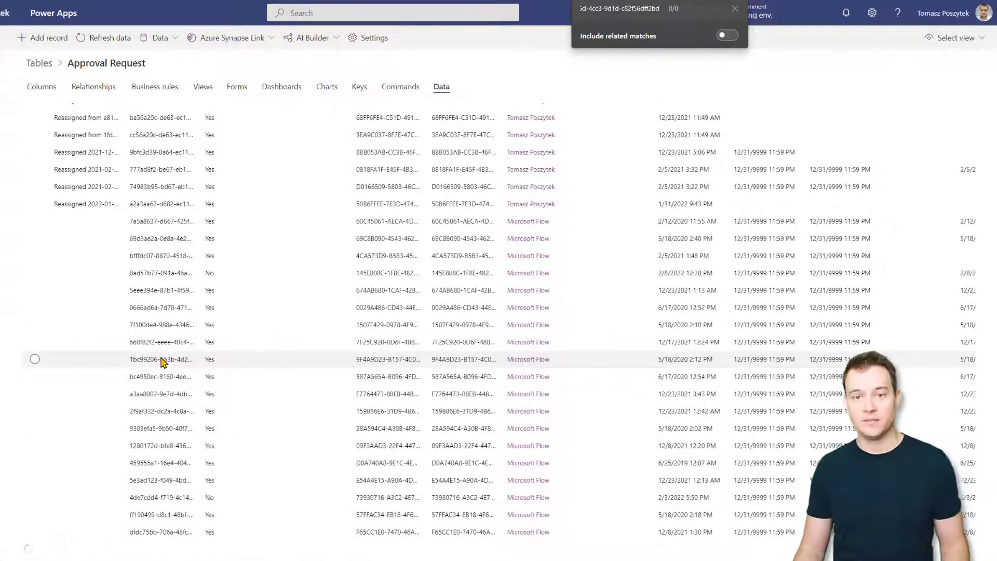
scroll(166, 358, "down", 4)
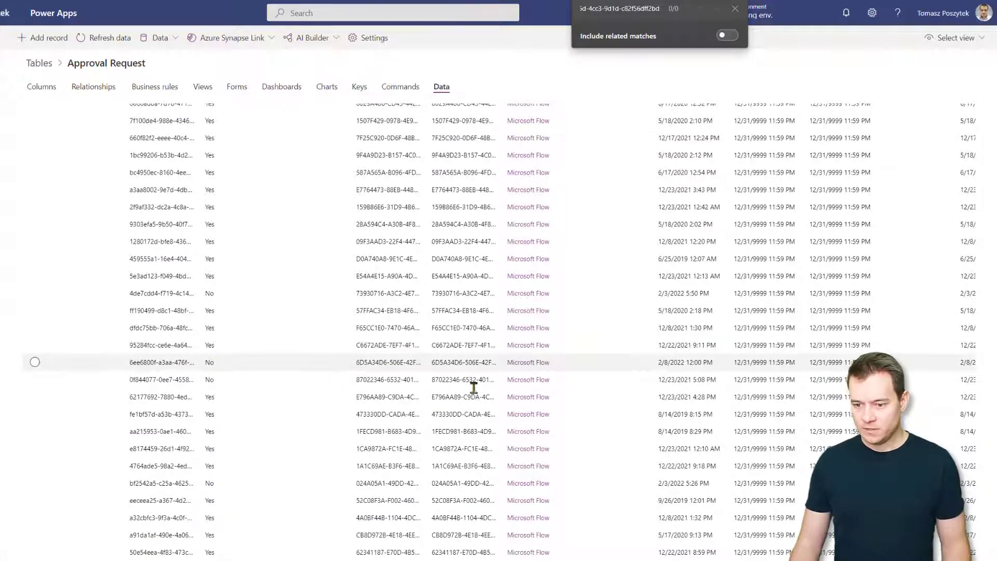
scroll(757, 138, "down", 10)
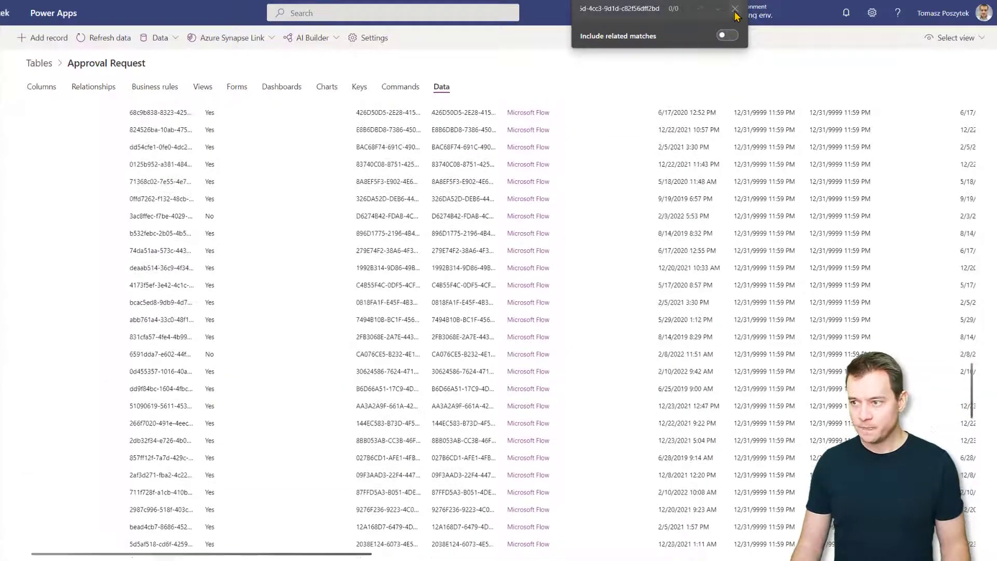
left_click(734, 9)
key("ctrl+f")
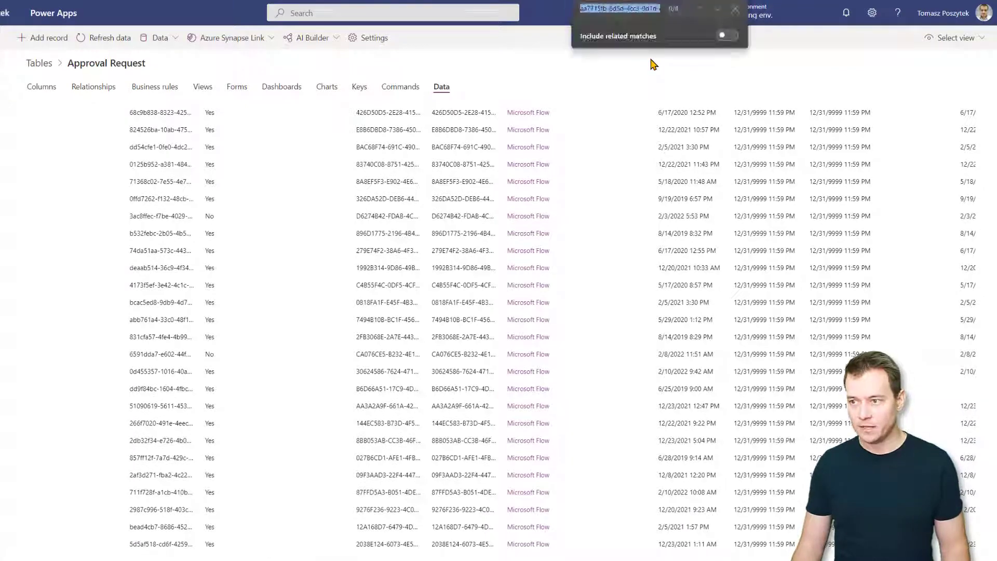
left_click(718, 9)
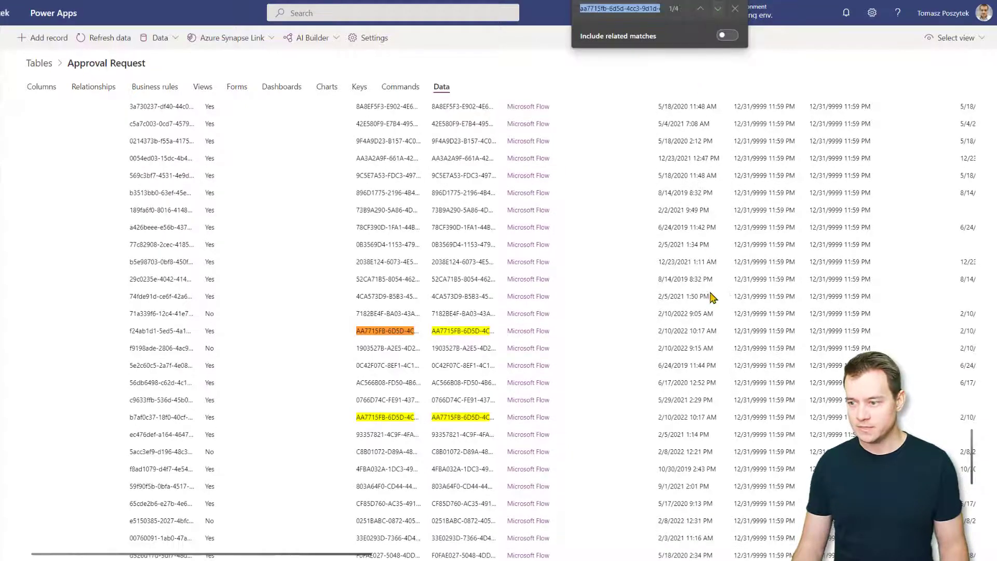
left_click(594, 337)
Select the matching request's Approval Request ID text
scroll(633, 396, "right", 3)
scroll(634, 394, "right", 10)
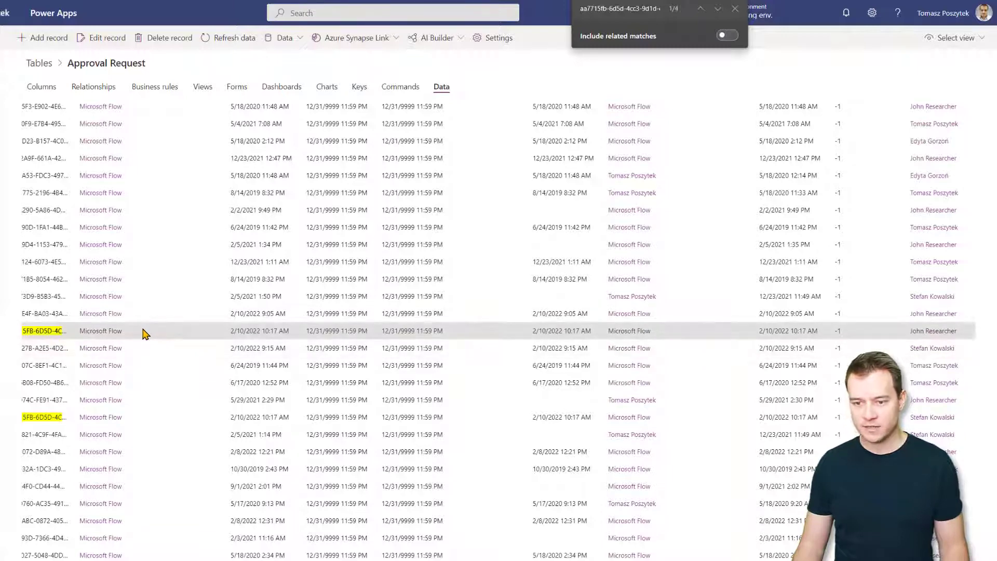
scroll(144, 334, "left", 10)
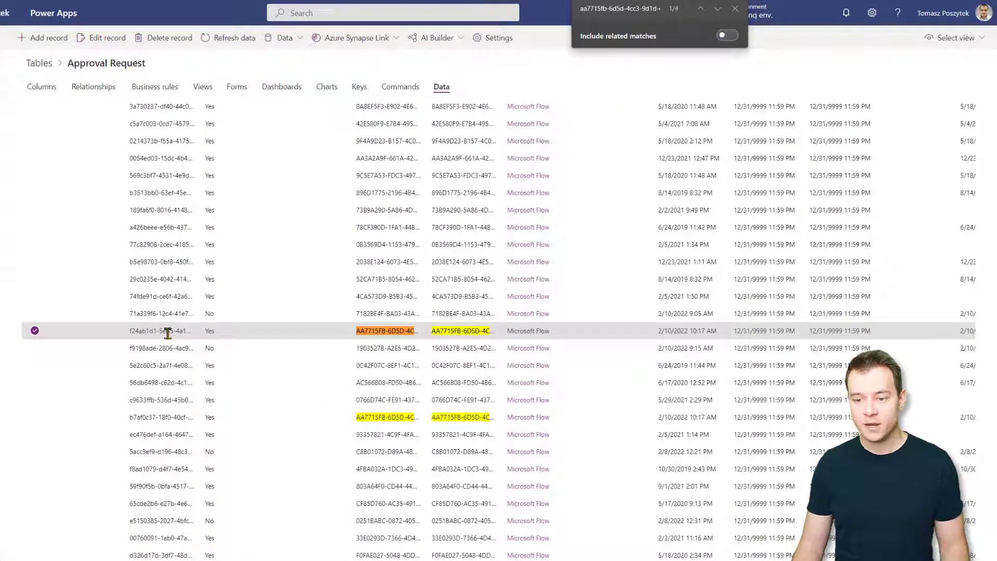
triple_click(168, 333)
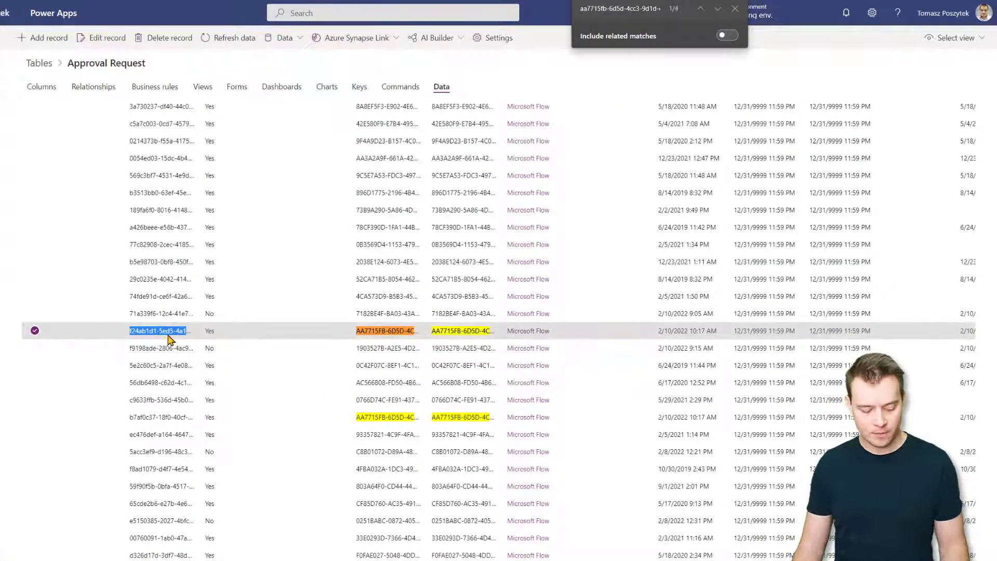
Paste the copied approval request ID into ApprovalRequestID and pick the author's account as the new assignee
key("Escape")
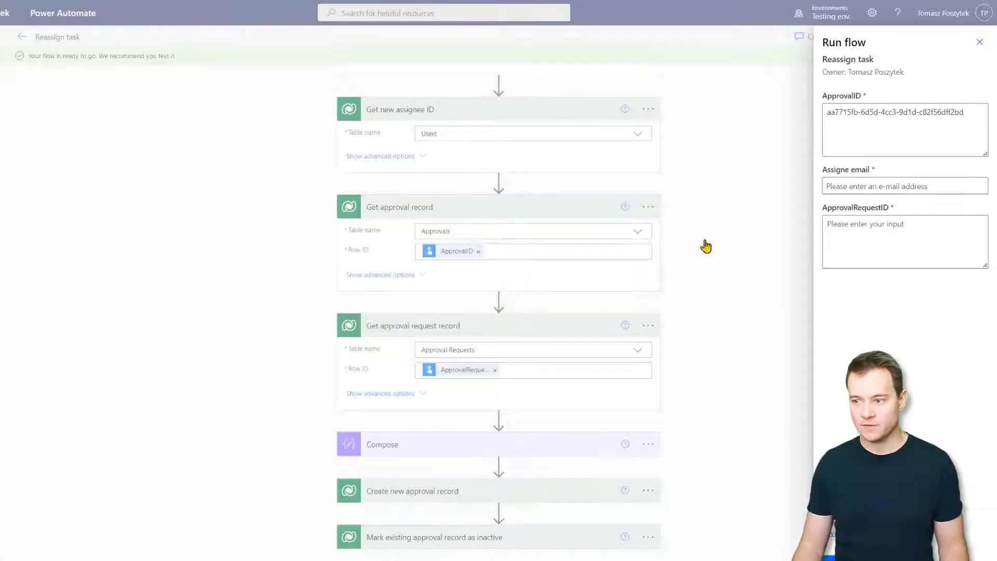
left_click(862, 244)
type("f24ab1d1-5ed5-4a19-ad4d-3bea1c309b93")
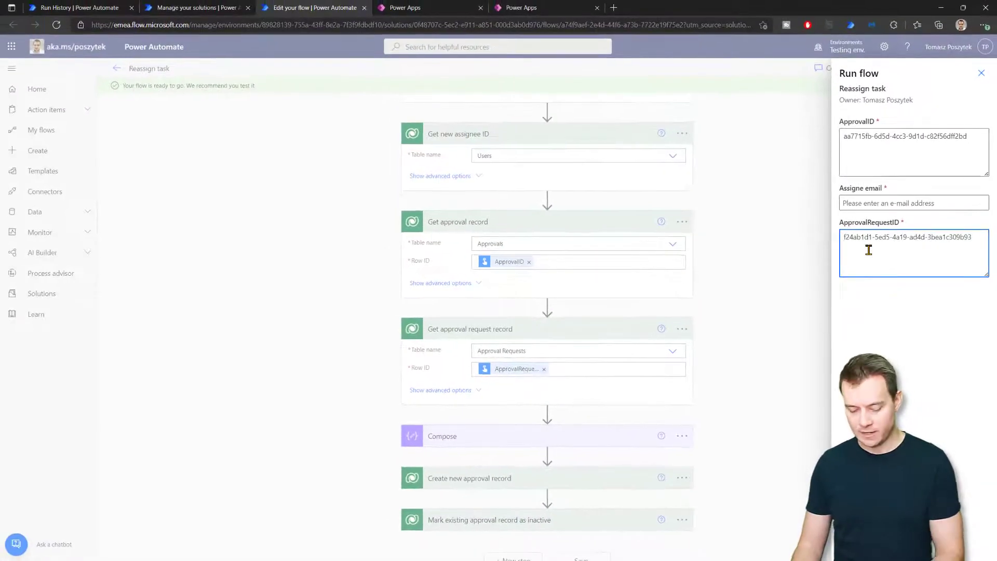
left_click(902, 198)
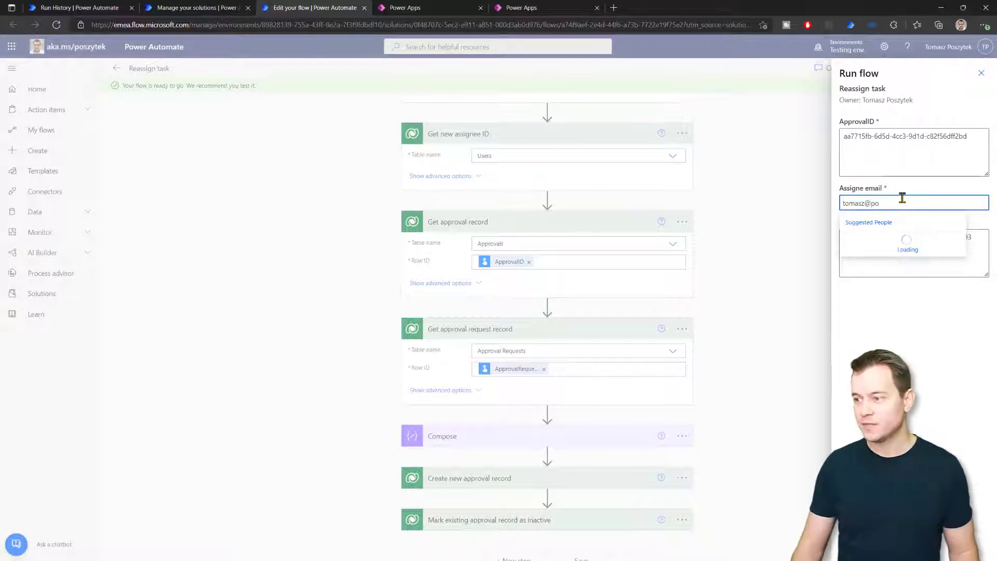
left_click(900, 242)
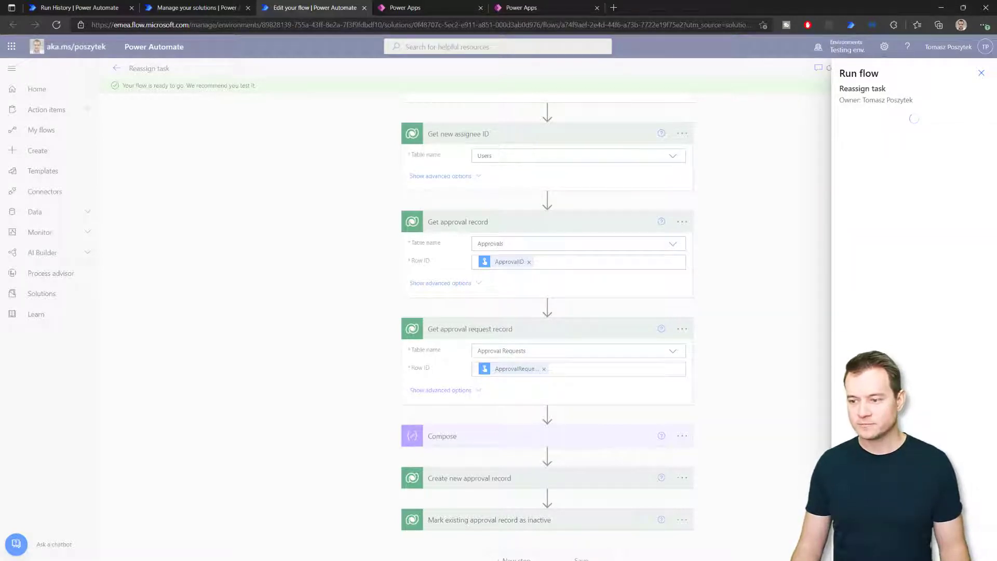
Open and reload the received Approvals list to confirm 'Reassignment test 3' now appears for the author
left_click(813, 297)
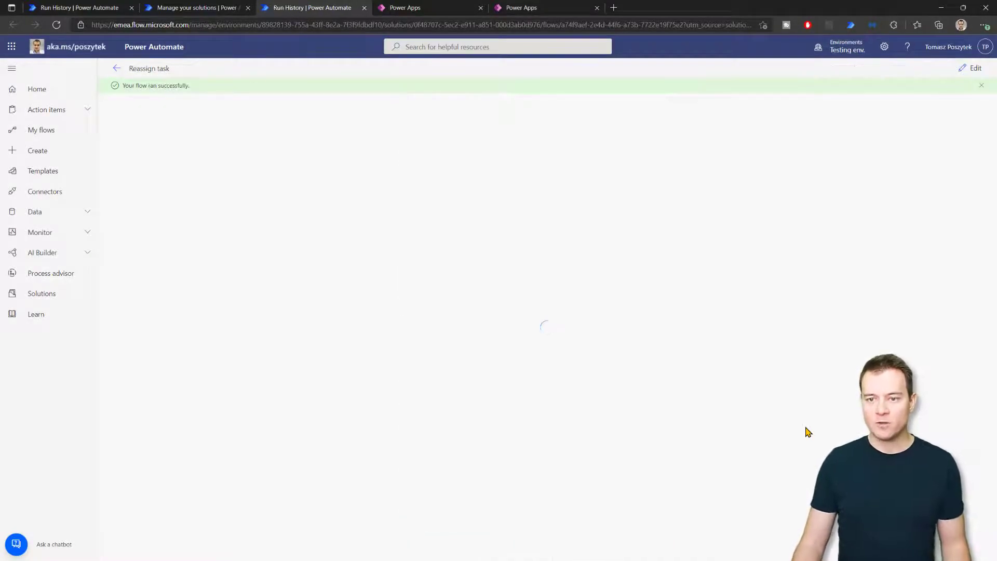
left_click(81, 11)
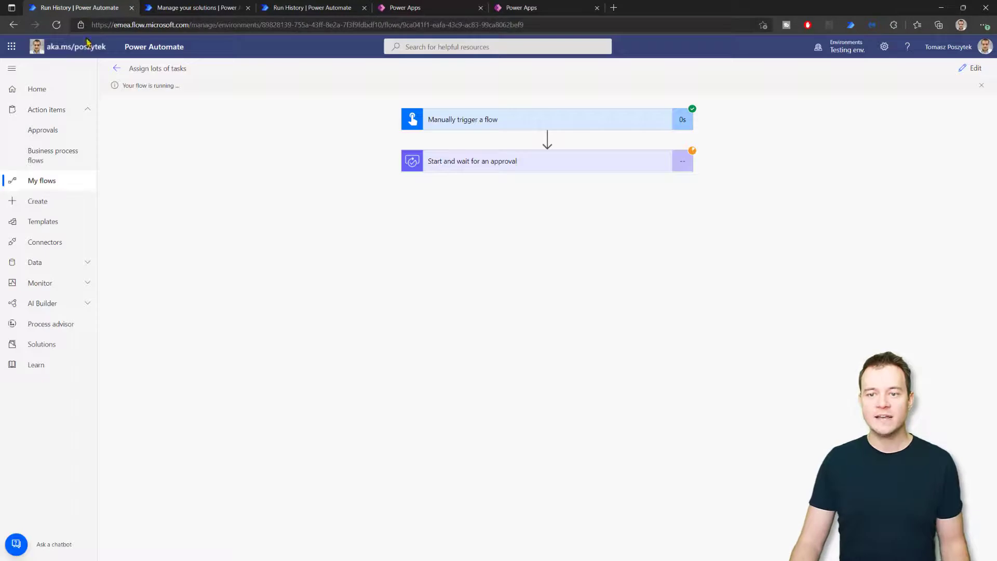
left_click(47, 137)
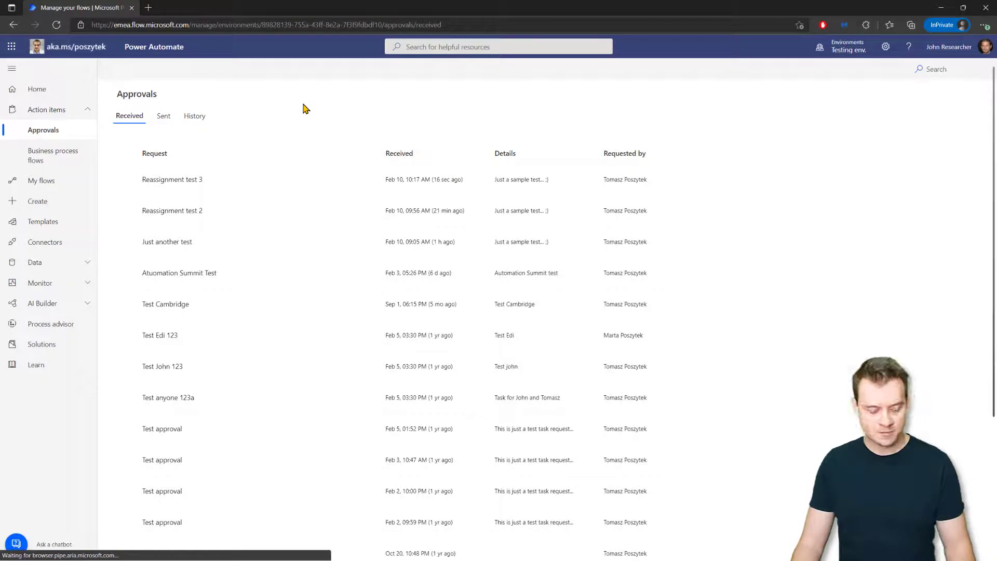
key("F5")
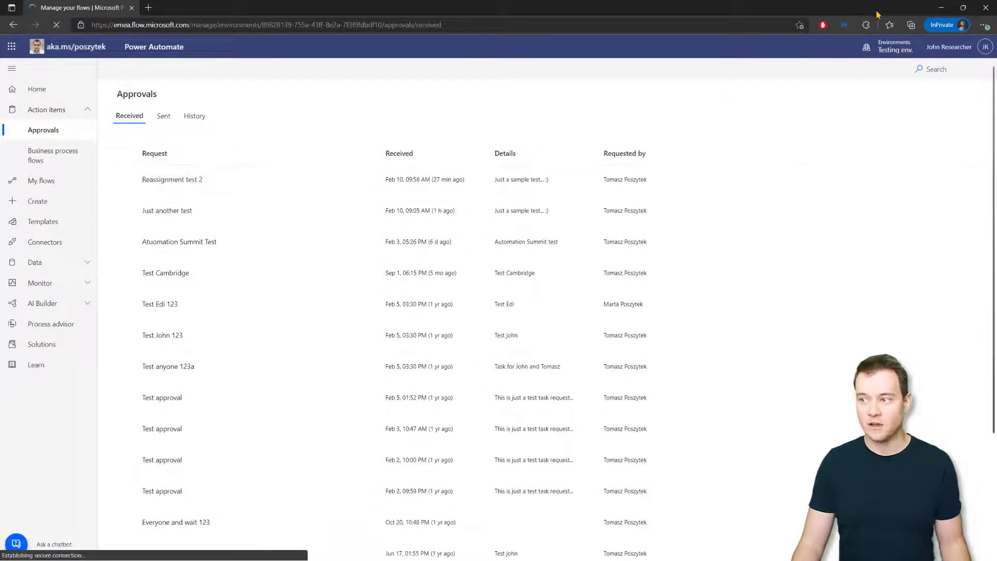
left_click(941, 8)
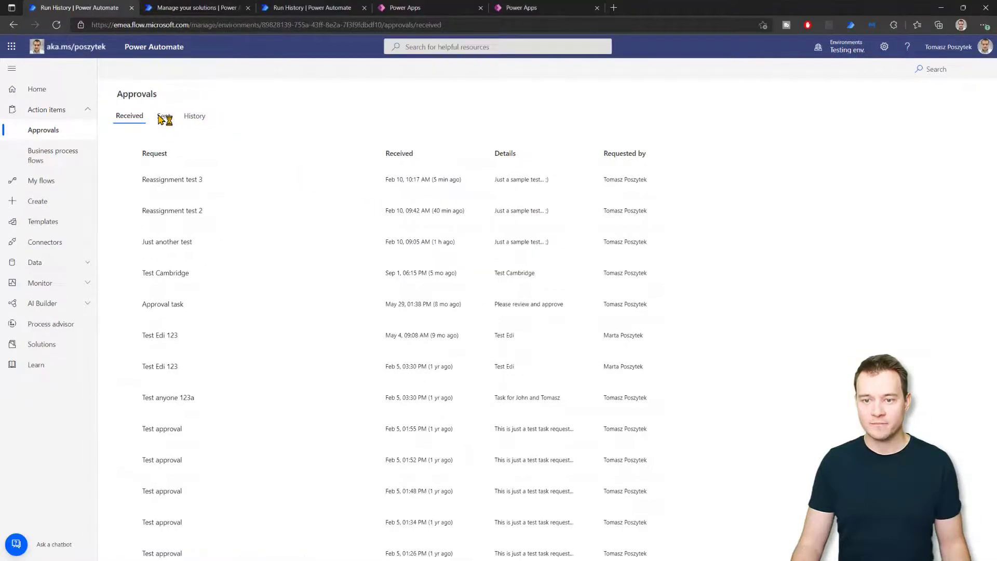
left_click(162, 118)
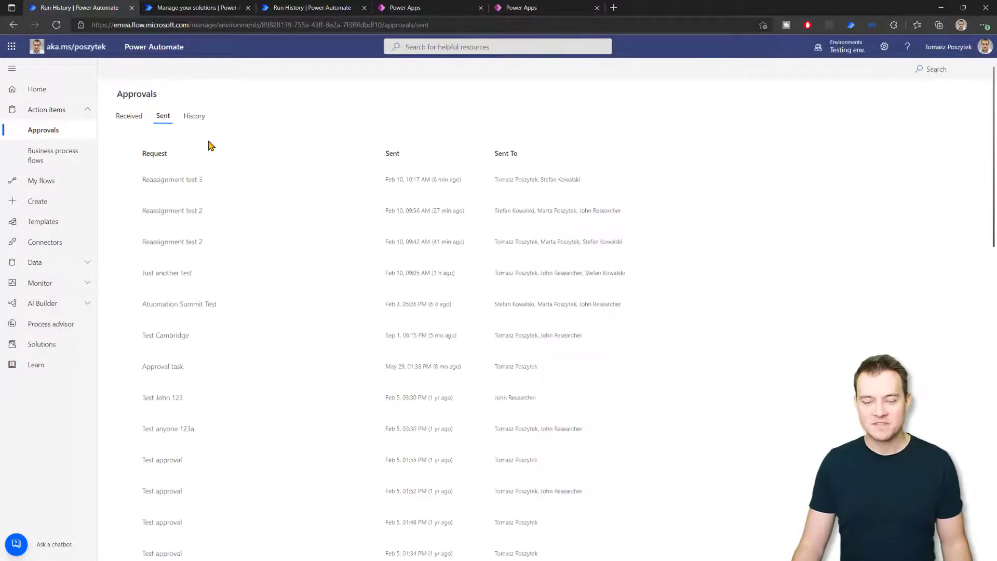
left_click(505, 184)
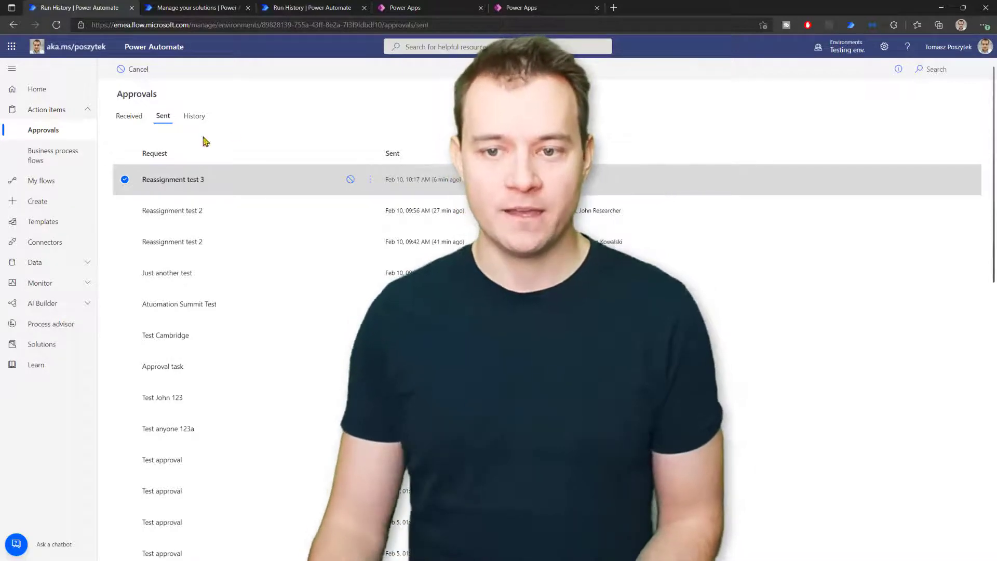
left_click(123, 120)
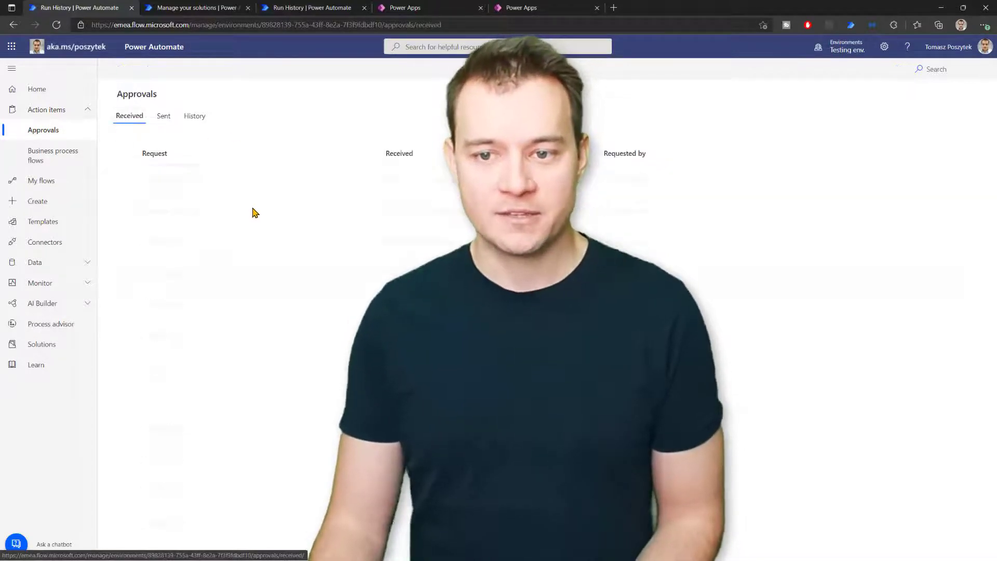